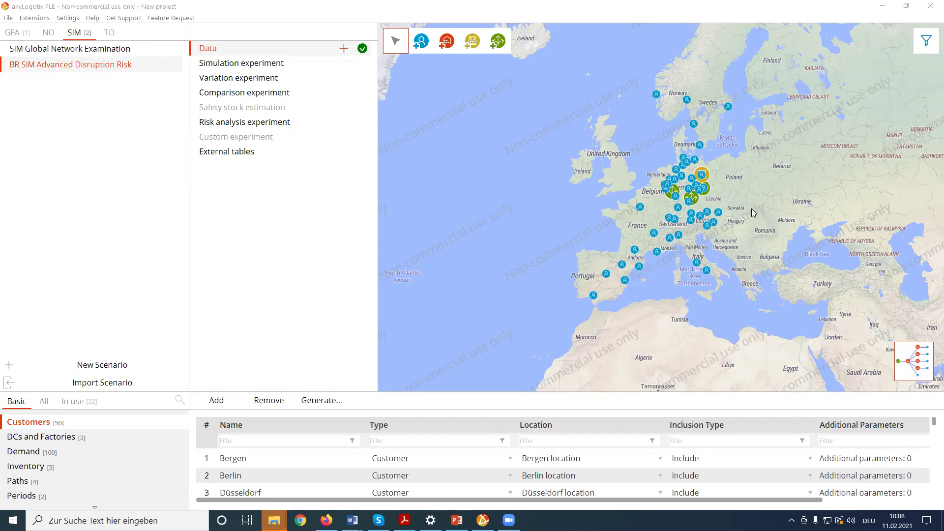
Pan and zoom the map over Central Europe and the eastern German sites
scroll(752, 209, "up", 1)
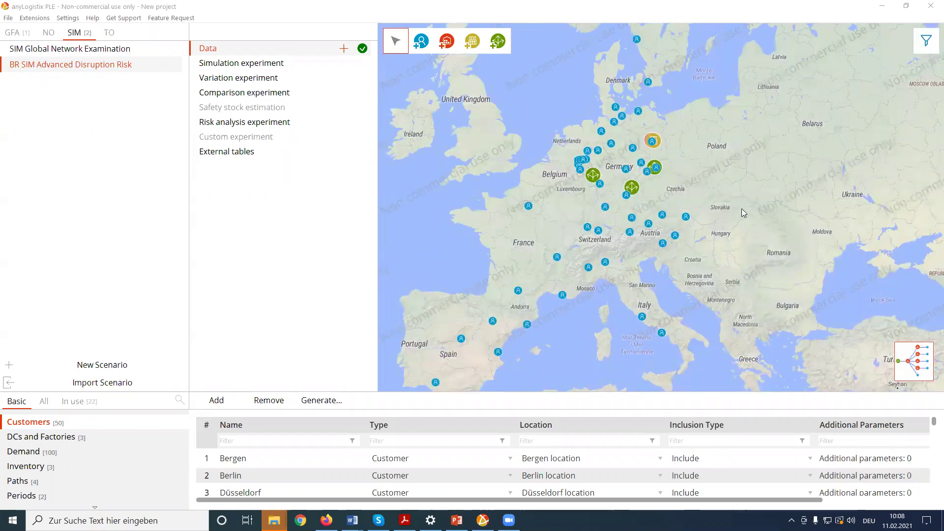
left_click_drag(743, 210, 782, 188)
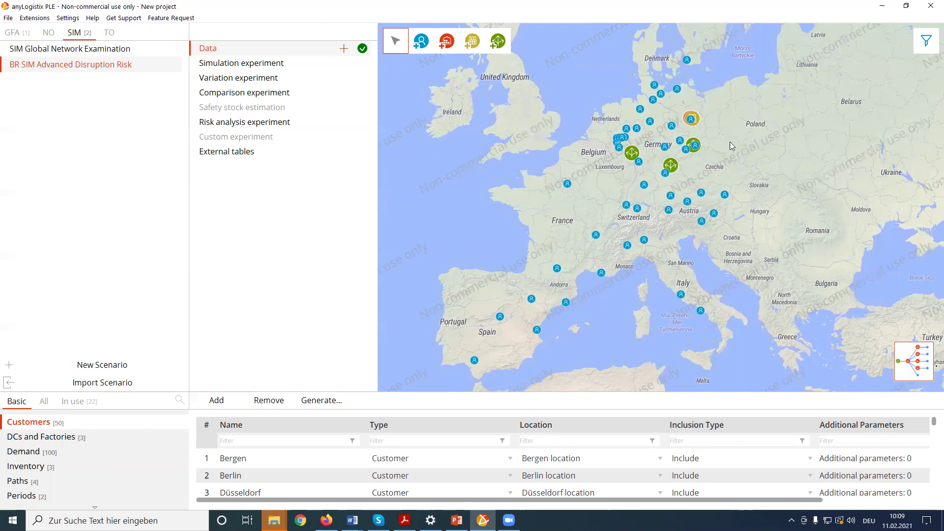
scroll(708, 126, "up", 2)
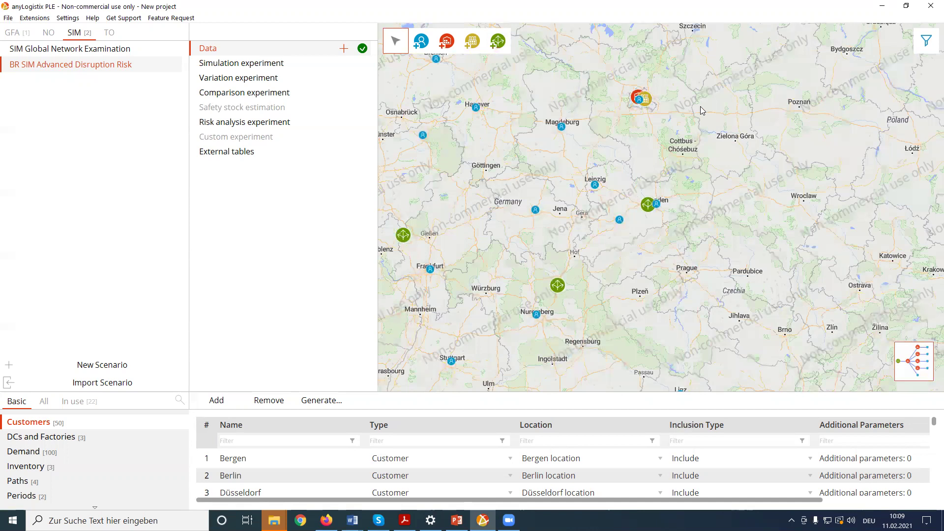
left_click_drag(700, 106, 706, 165)
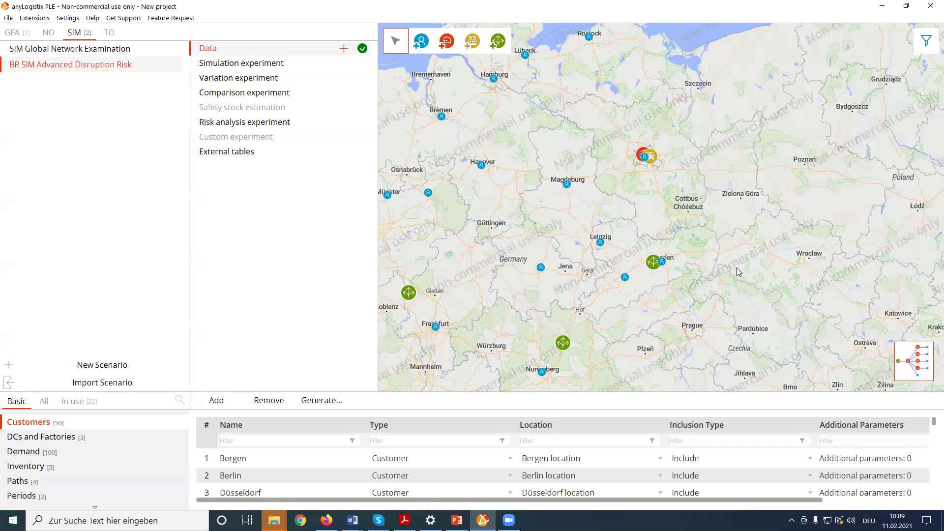
scroll(738, 272, "down", 3)
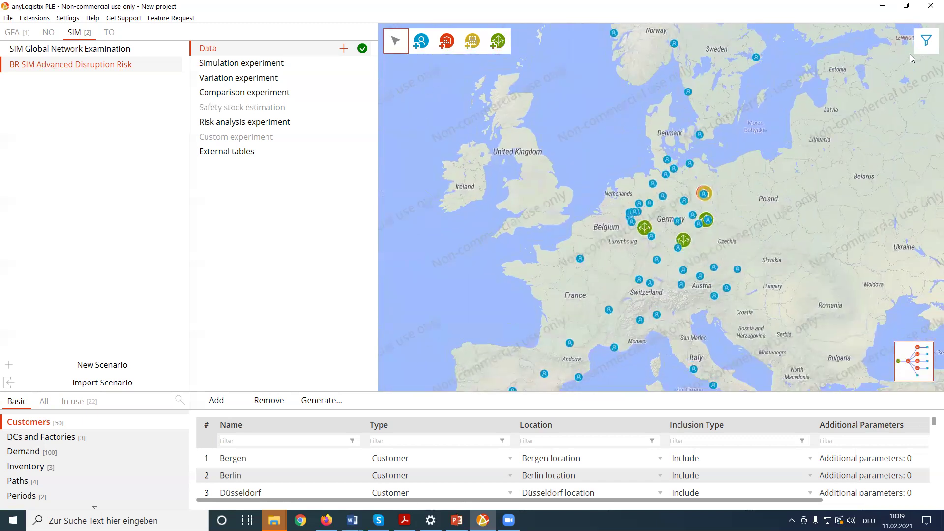
Show the connection routes on the map and center the whole network
left_click(927, 40)
left_click(876, 41)
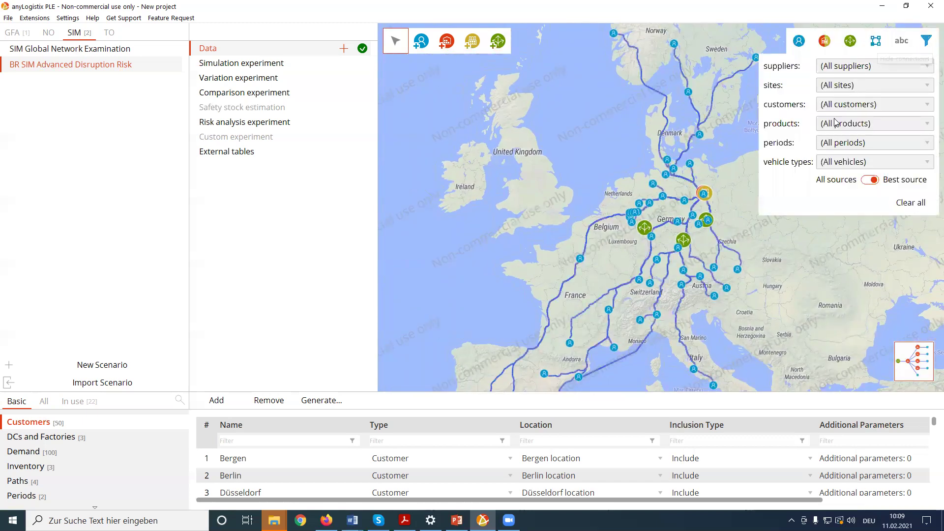
left_click(832, 307)
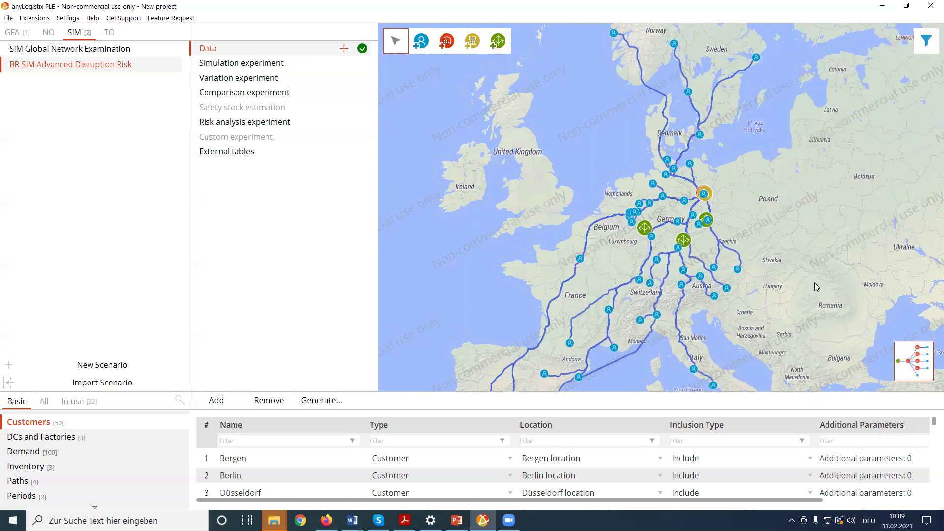
scroll(814, 282, "down", 1)
left_click_drag(827, 255, 769, 217)
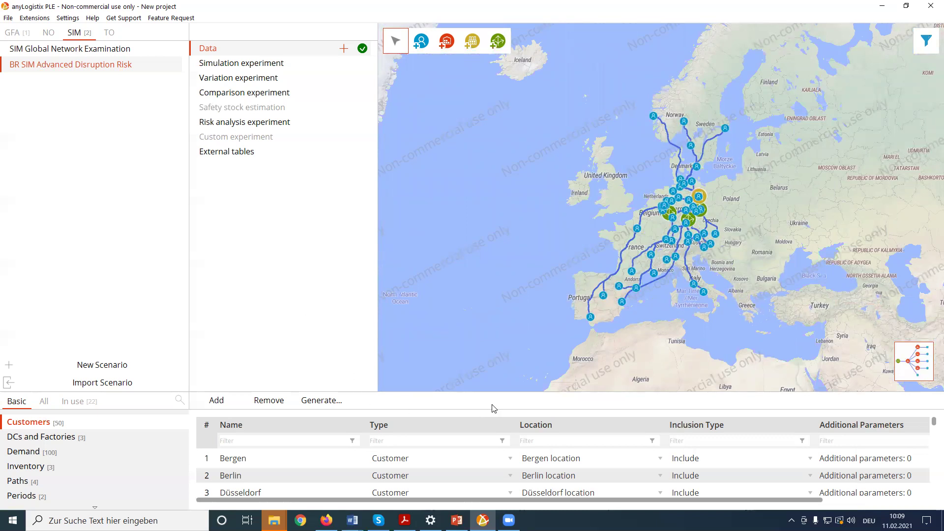
Enlarge the table area, list all data tables and open the BOM table
left_click_drag(486, 393, 507, 295)
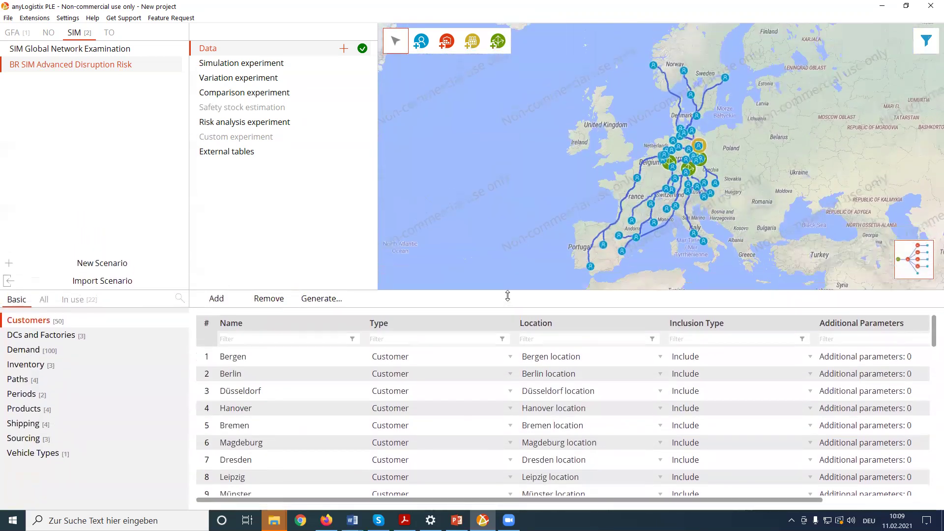
left_click(42, 300)
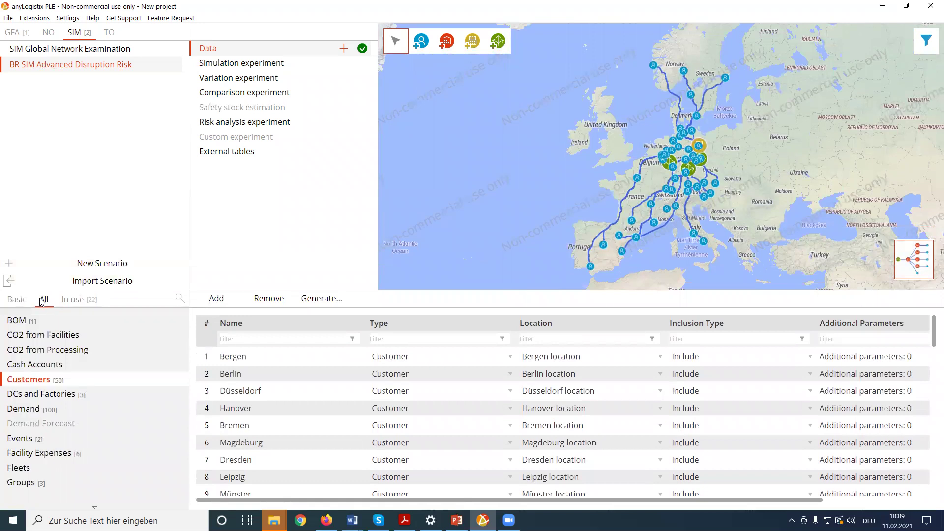
left_click(27, 321)
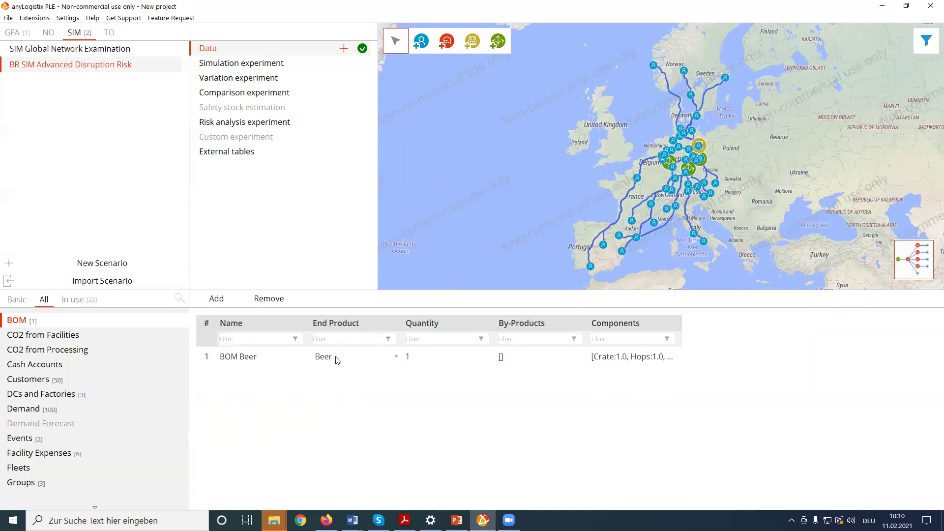
Review the Beer BOM's crate, hops and malt components, then return to Customers
double_click(658, 356)
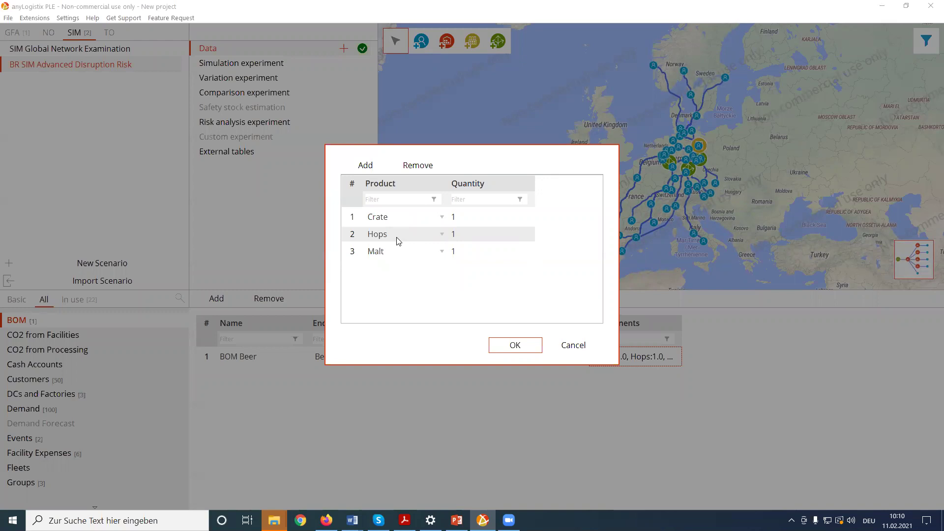
left_click(516, 346)
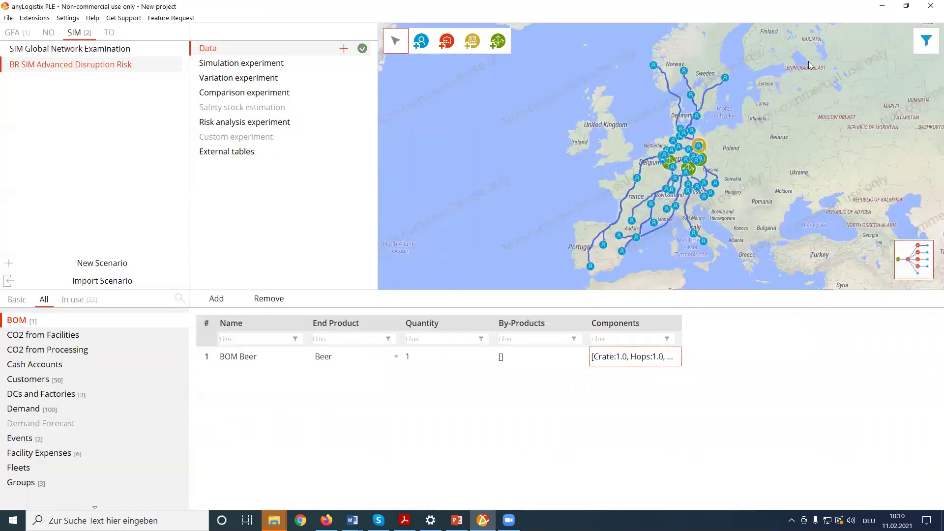
left_click(29, 381)
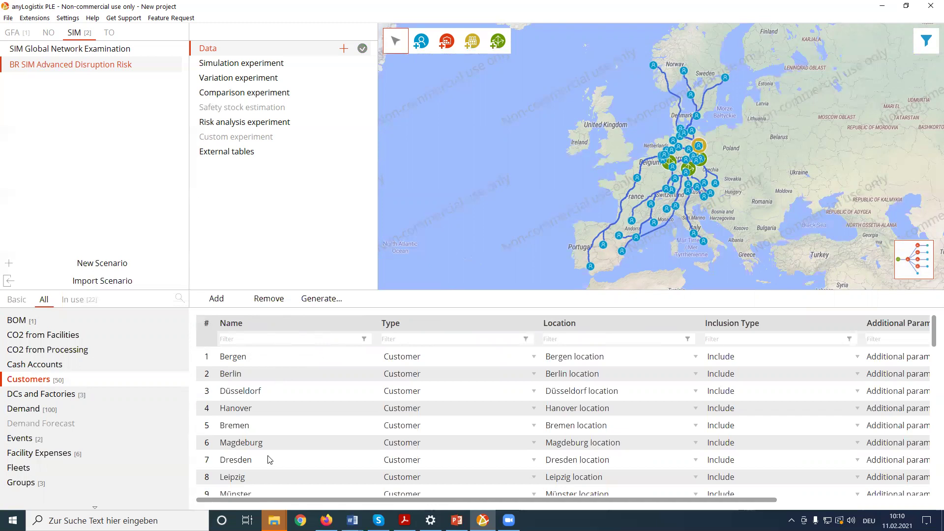
Check the DCs and Factories table, then view the 100 Beer rows in Demand
left_click(63, 399)
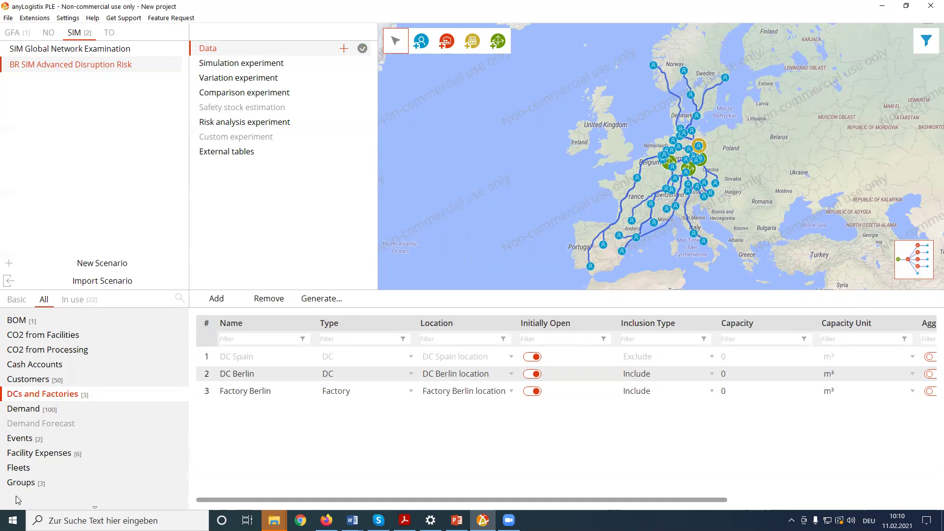
left_click(25, 410)
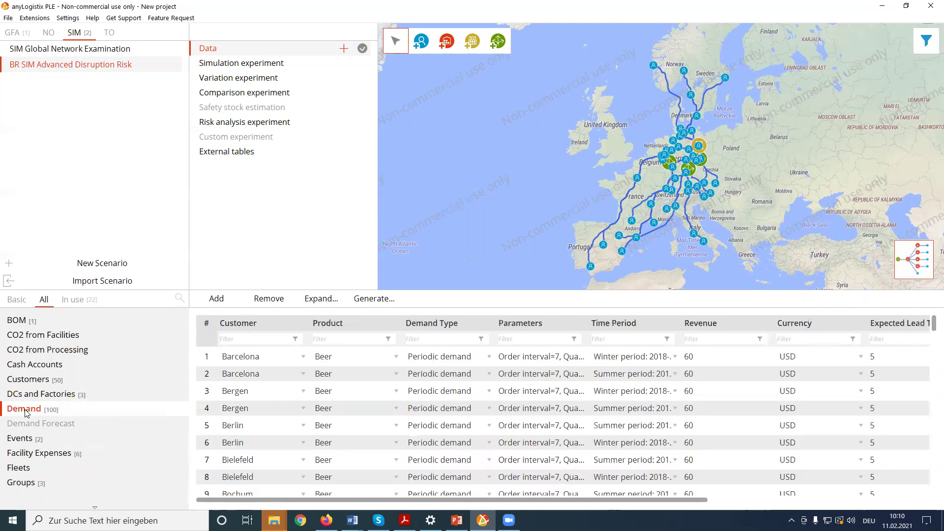
double_click(560, 359)
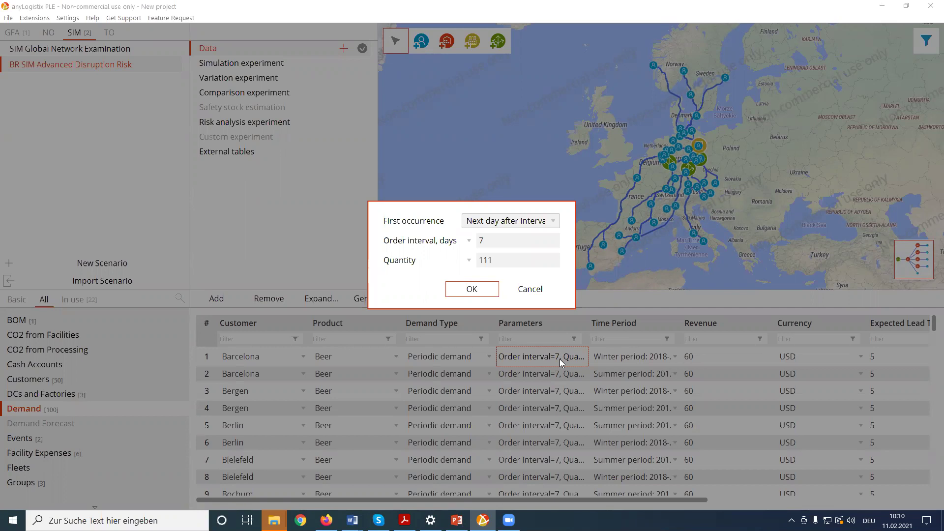
left_click(469, 261)
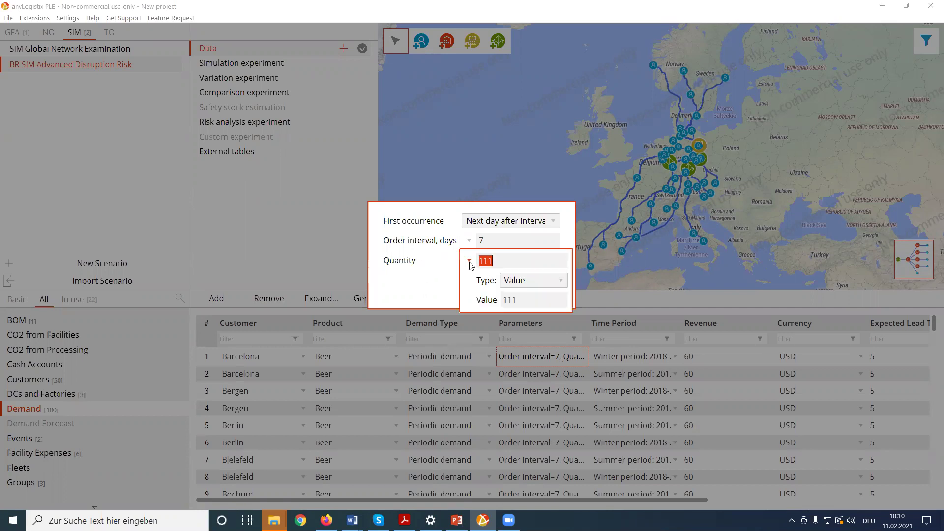
left_click(547, 284)
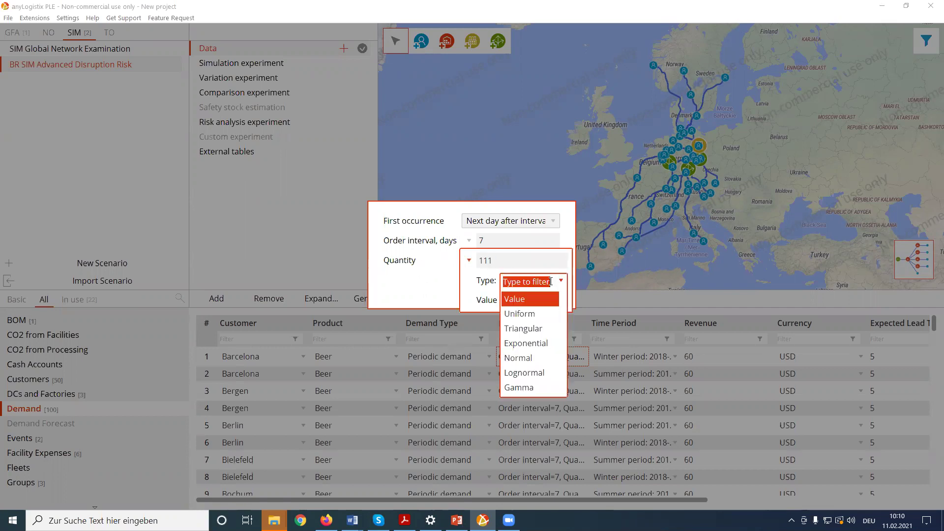
left_click(428, 291)
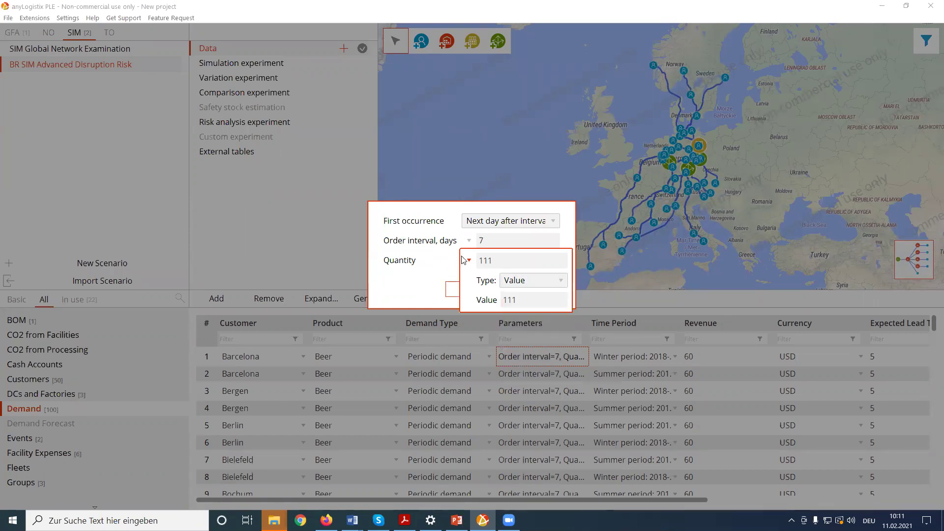
left_click(401, 283)
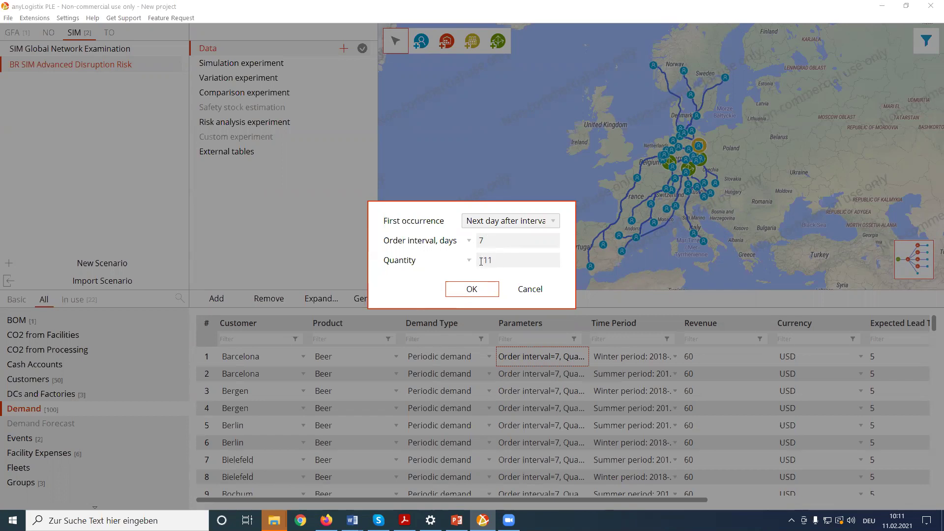
left_click(472, 289)
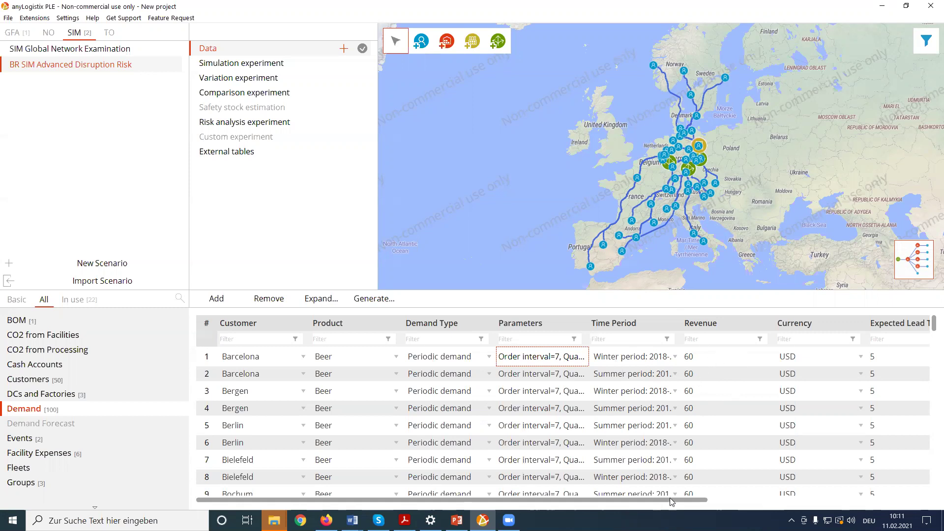
left_click_drag(670, 500, 931, 500)
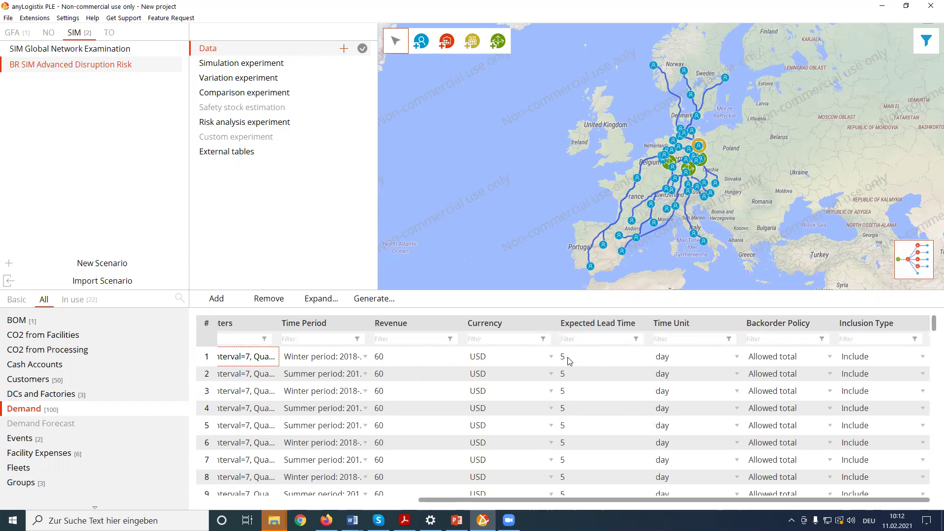
left_click_drag(612, 500, 358, 497)
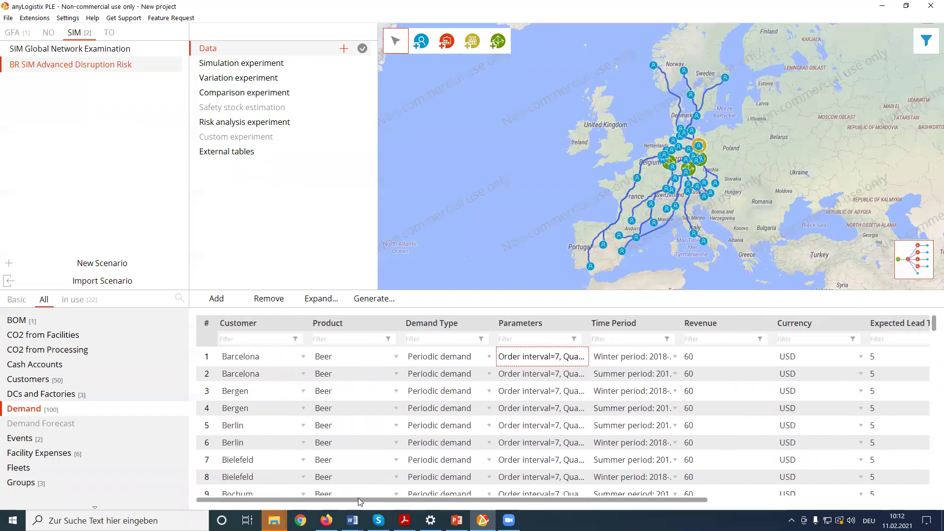
In Events, review DC Berlin's first event and confirm its date of 9/1/18
left_click(19, 439)
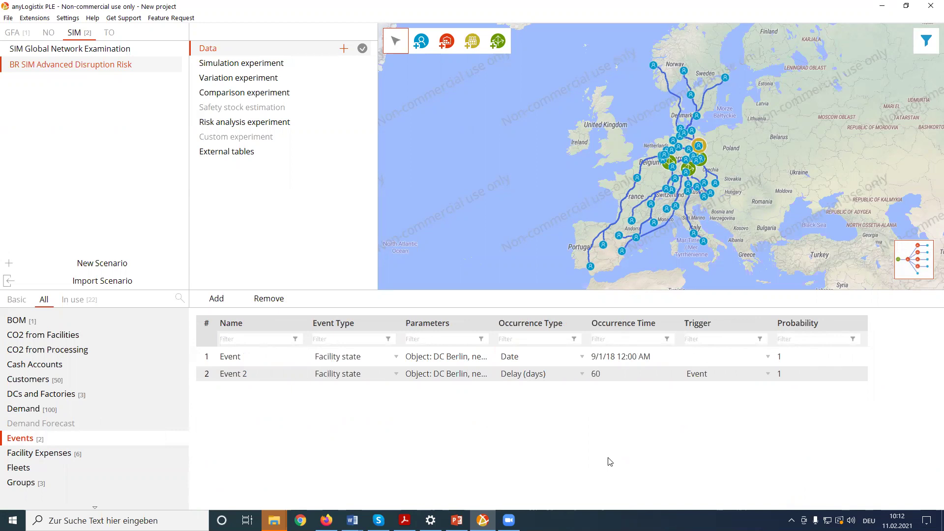
double_click(465, 358)
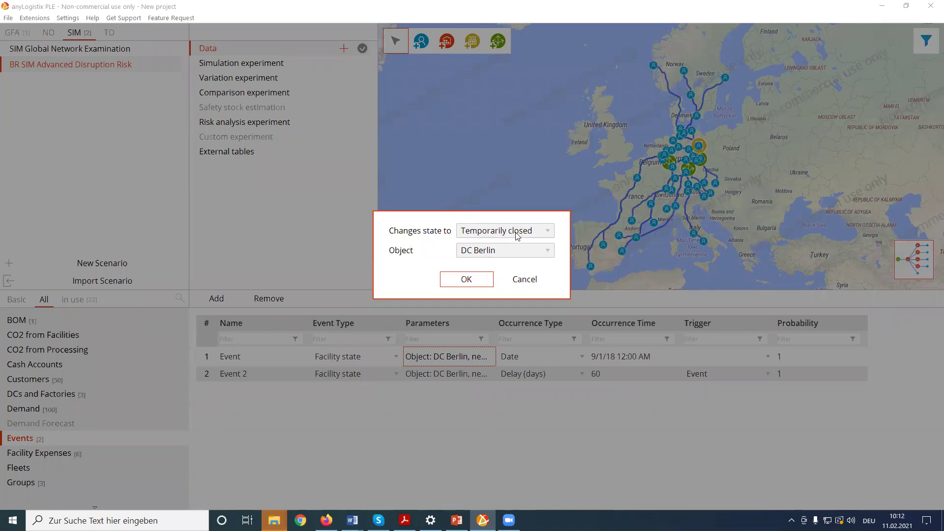
left_click(480, 269)
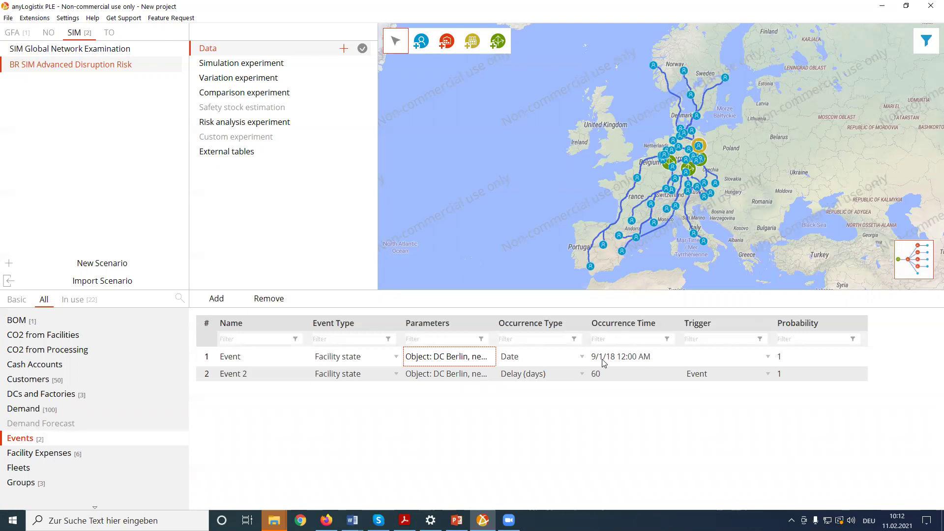
left_click(604, 357)
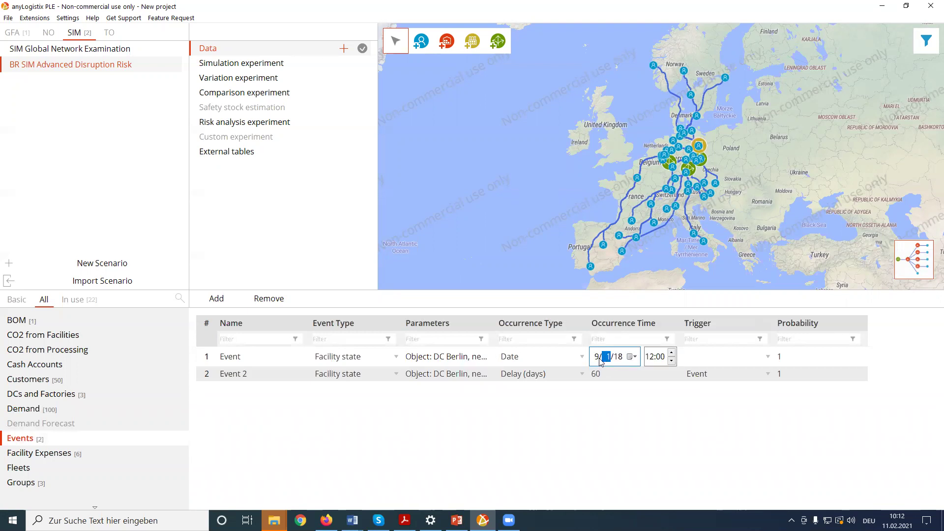
left_click(561, 420)
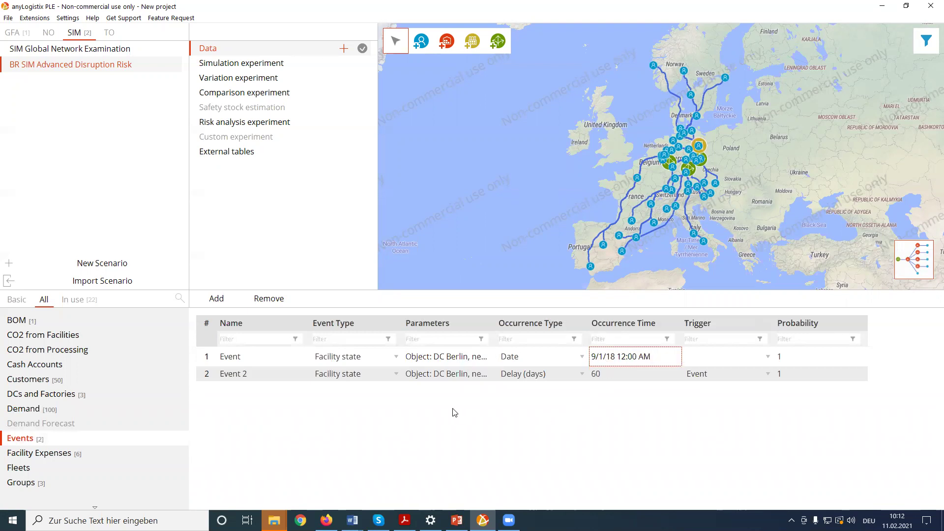
Accept the second event reopening DC Berlin, then show the Facility Expenses table
left_click(456, 373)
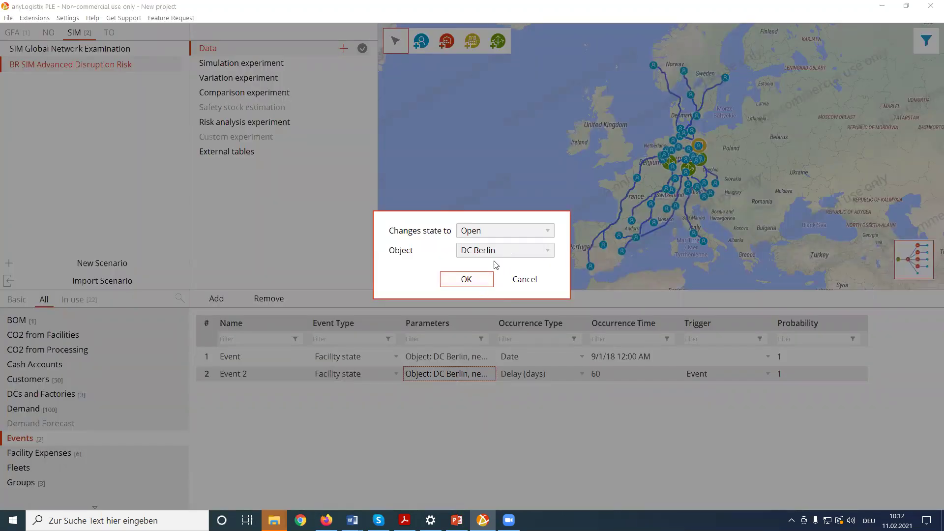
left_click(467, 280)
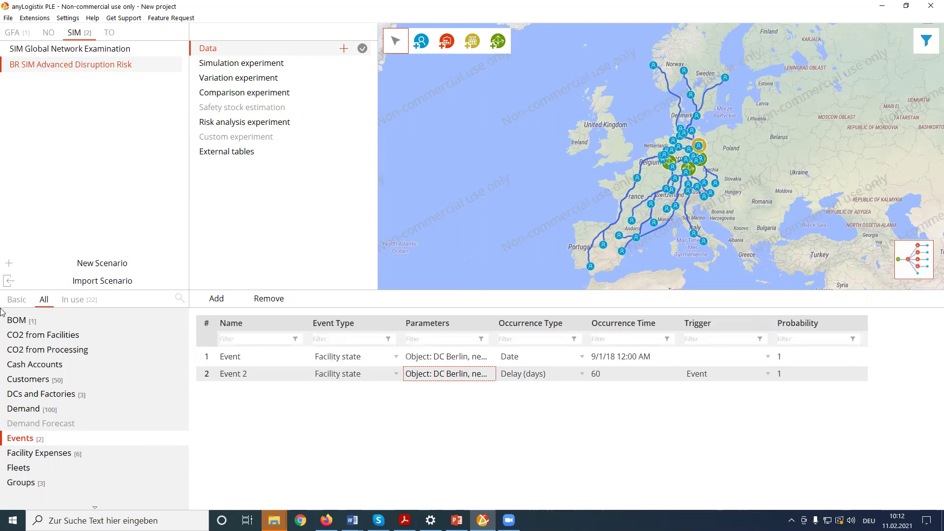
left_click(62, 457)
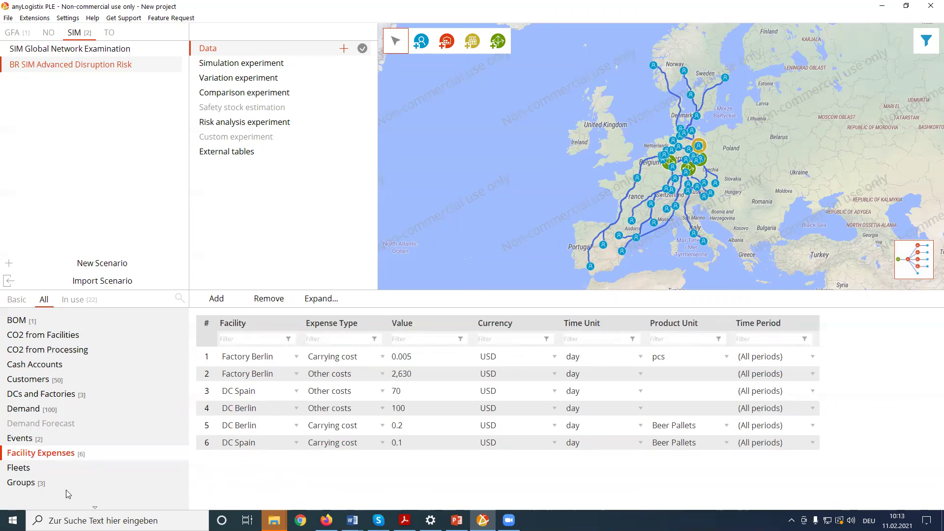
Show the Inventory table with Beer min-max policies at DC and Factory Berlin
scroll(68, 494, "down", 6)
left_click(39, 409)
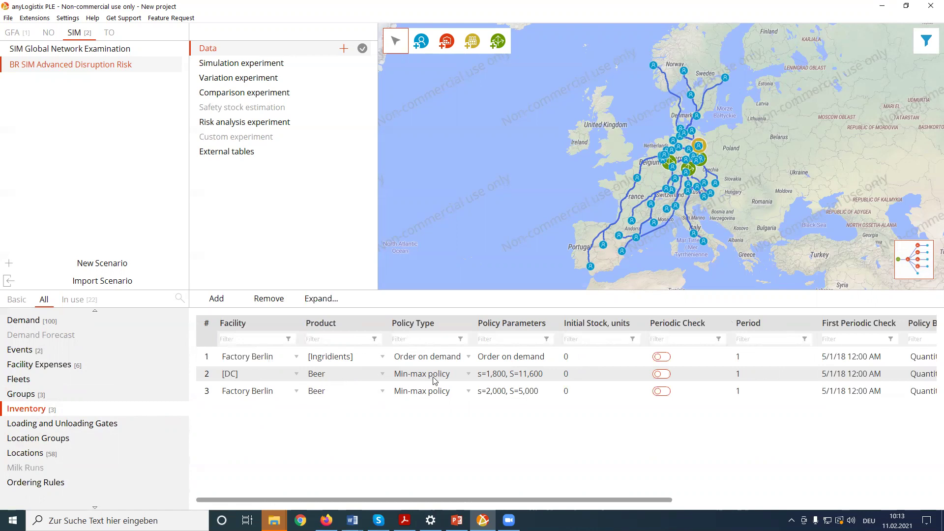
double_click(513, 377)
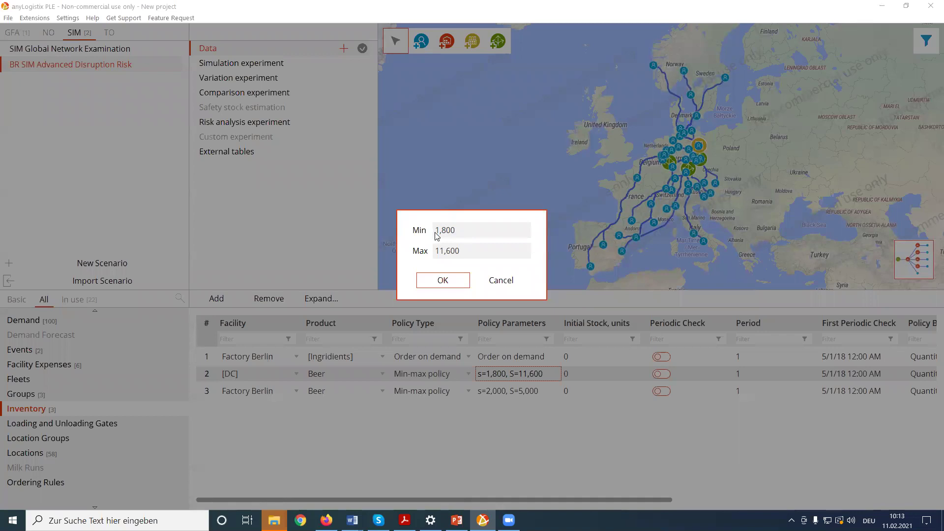
left_click(442, 280)
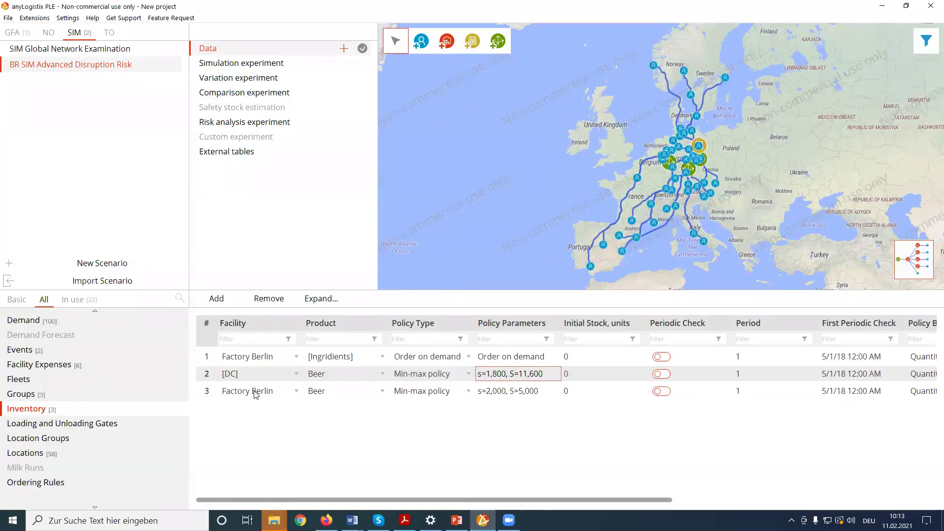
double_click(518, 391)
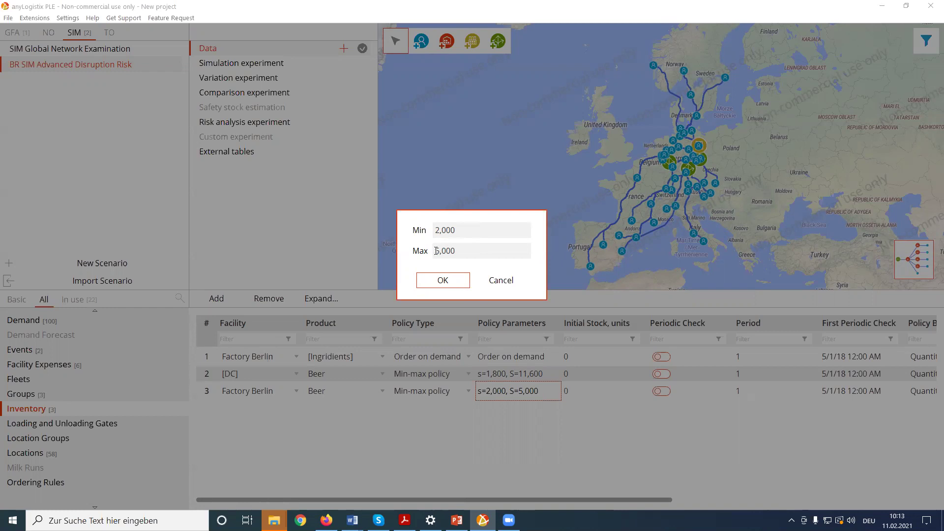
left_click(436, 284)
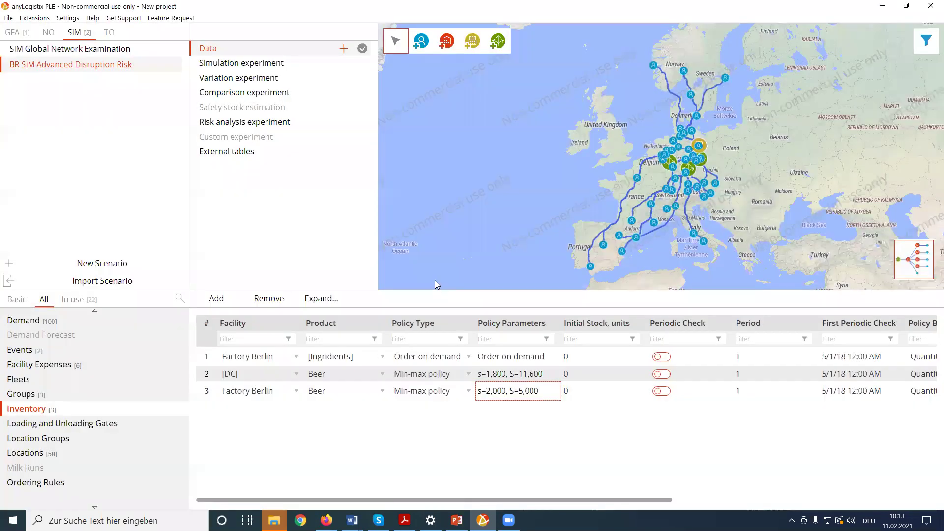
Show the Paths table's four routes, including DC Spain to customers
scroll(124, 438, "down", 2)
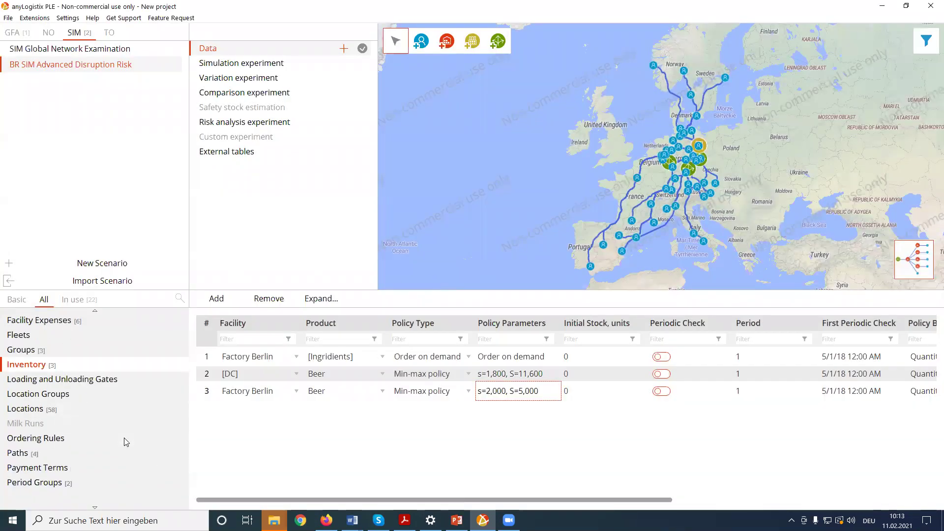
left_click(19, 408)
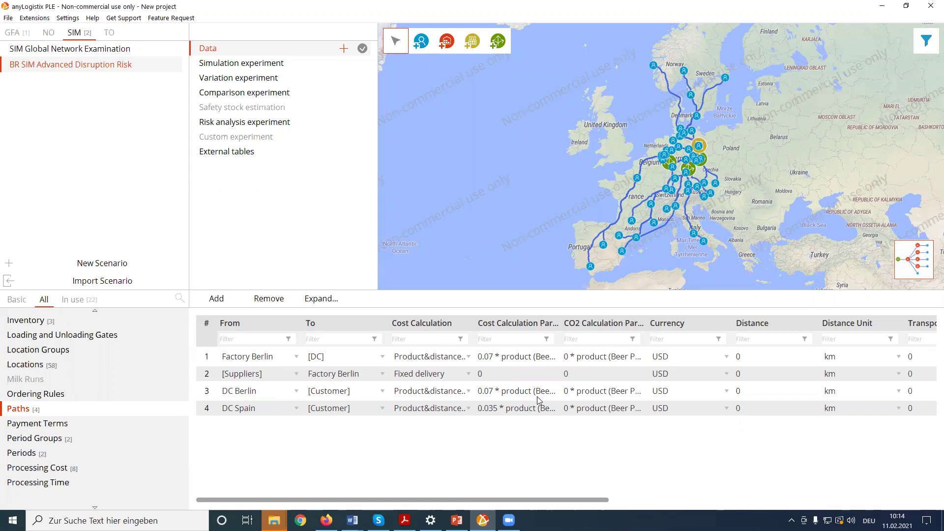
double_click(513, 393)
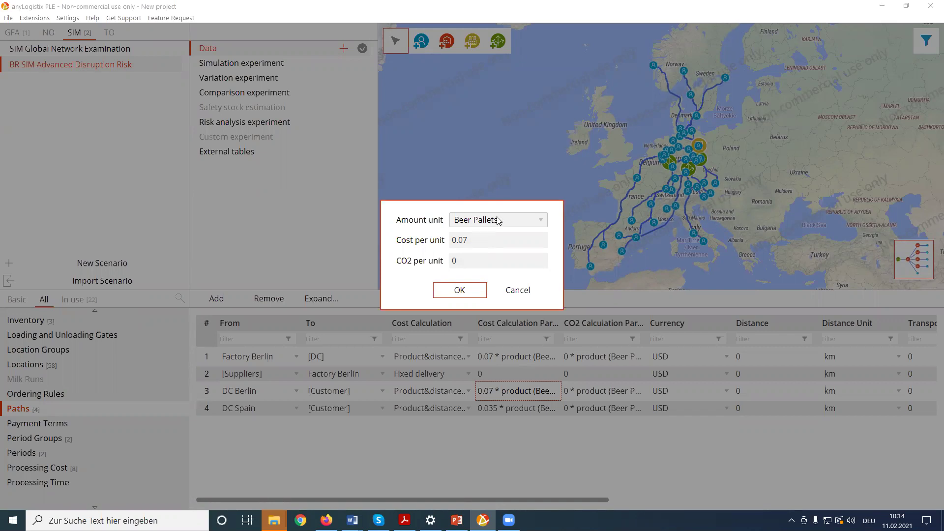
left_click(476, 291)
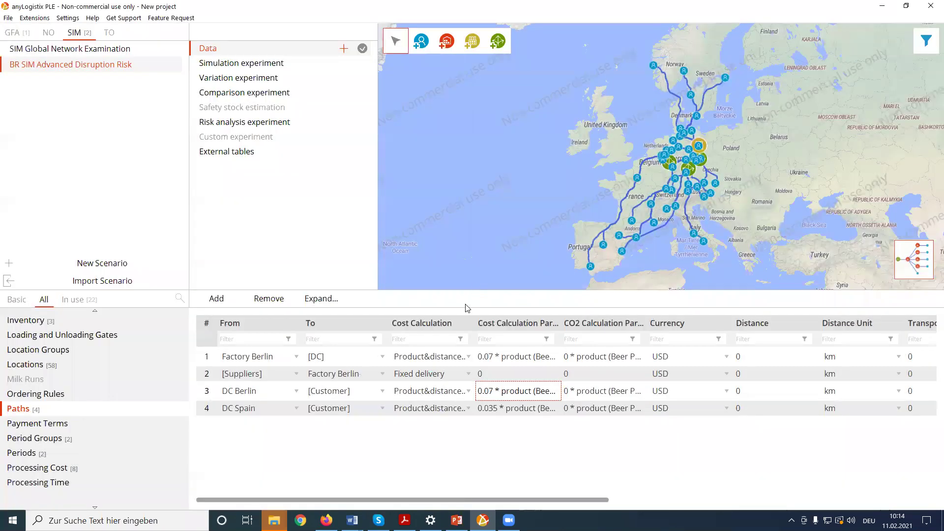
left_click(443, 394)
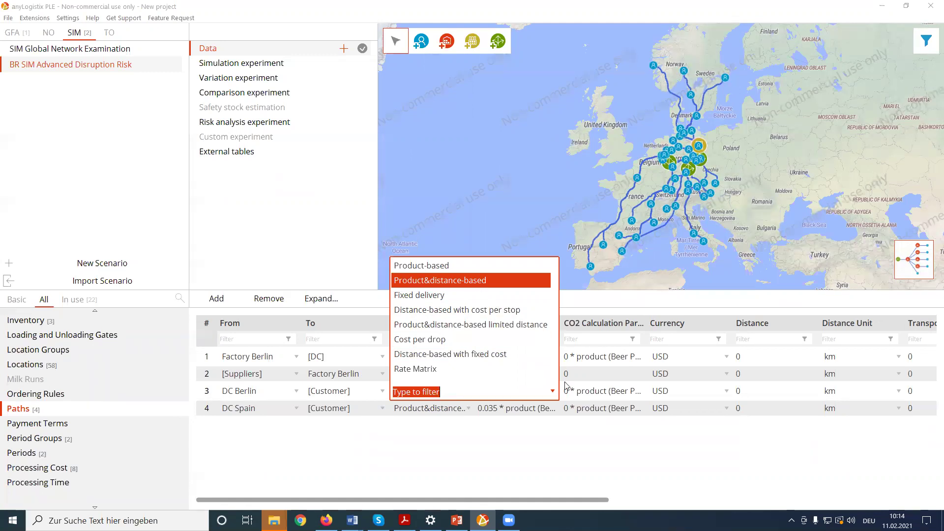
left_click(524, 454)
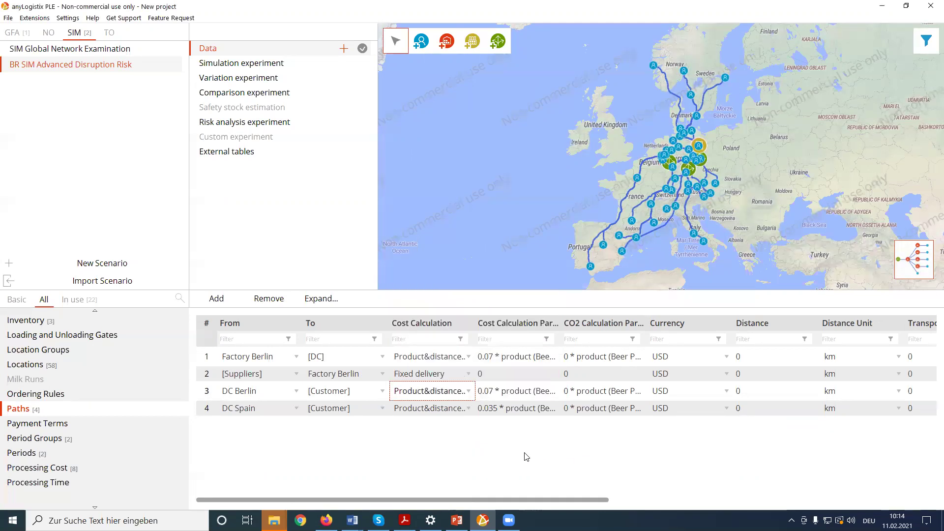
Review the Processing Cost and Production tables, then display the Truck LTL Shipping table
left_click(58, 469)
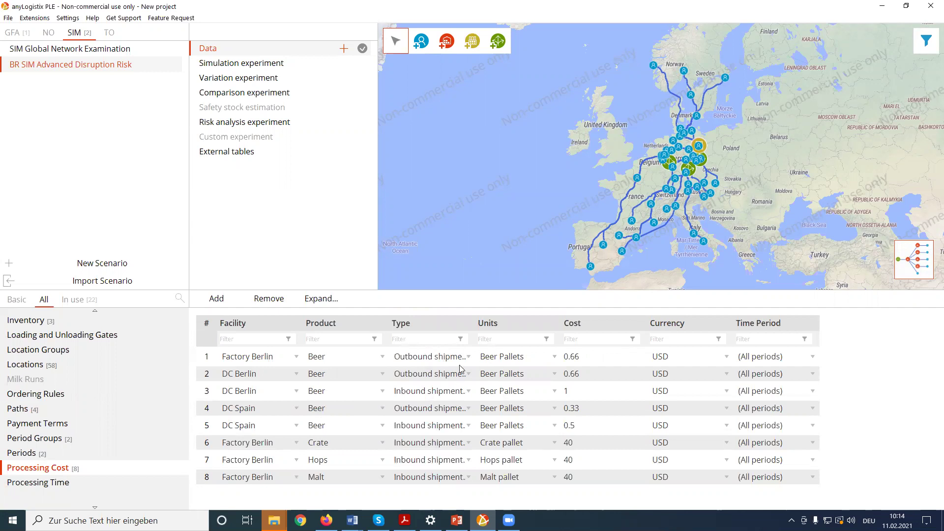
scroll(138, 447, "down", 2)
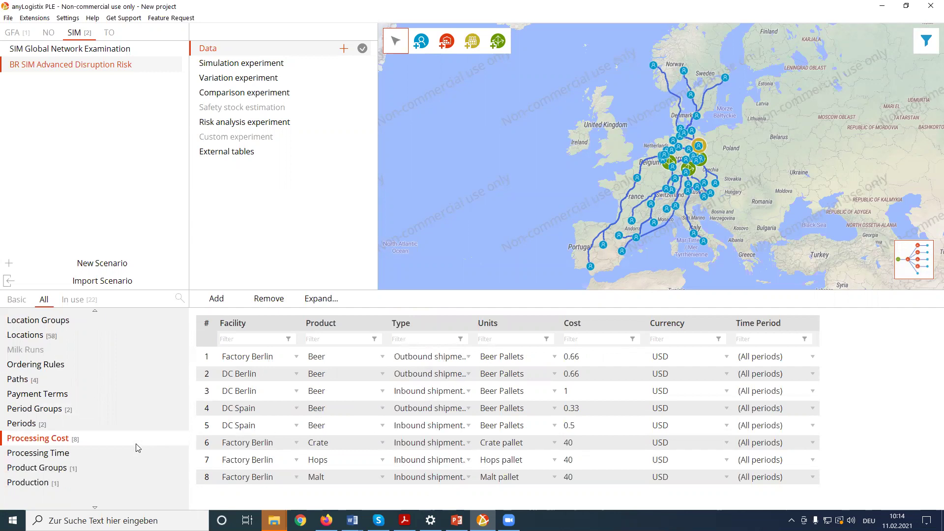
scroll(138, 448, "down", 4)
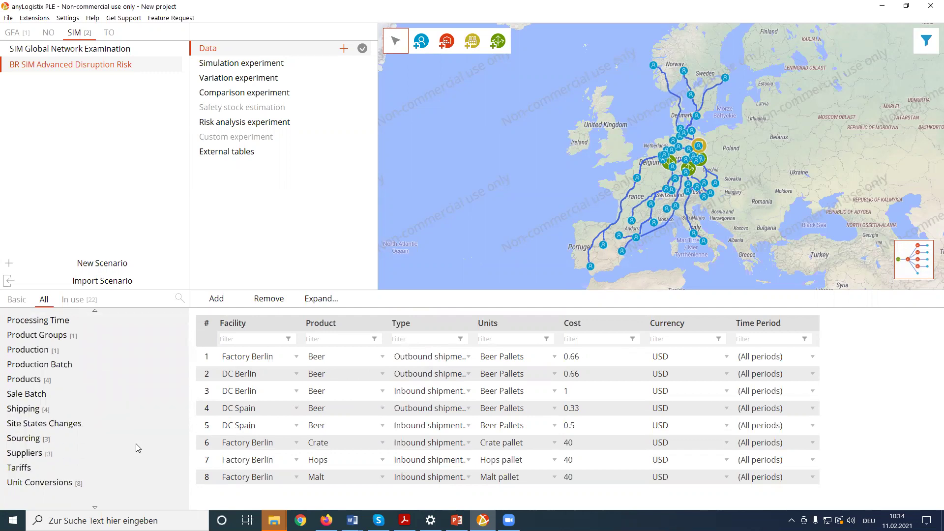
left_click(25, 350)
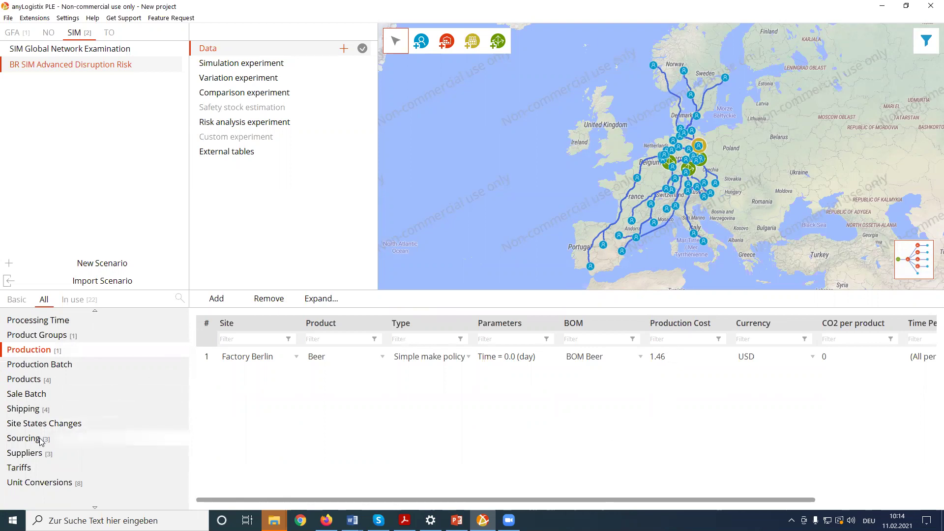
left_click(35, 411)
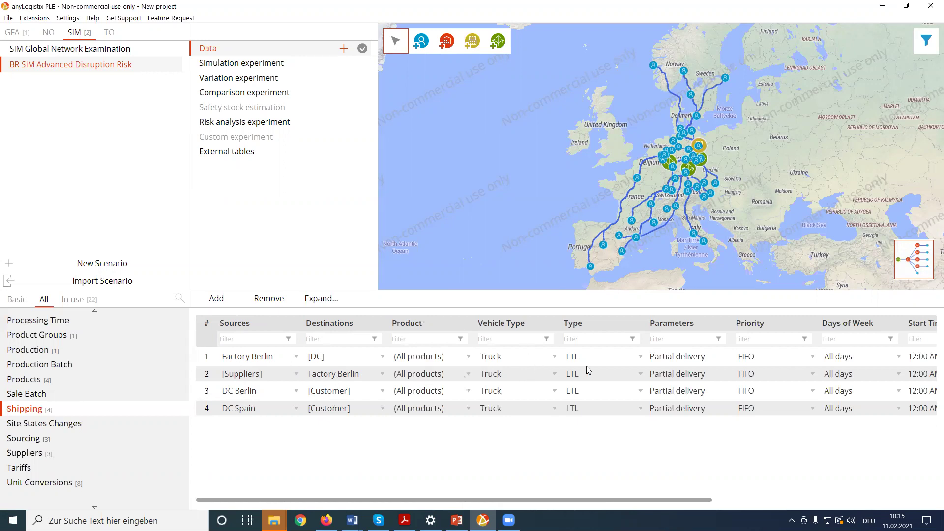
Keep LTL for the first shipping route and display the three Closest sourcing rules
left_click(611, 356)
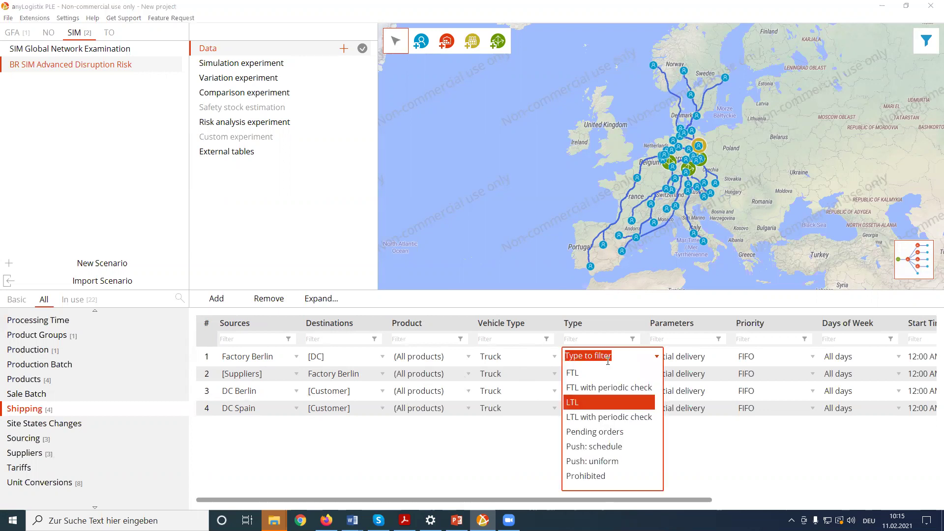
left_click(580, 407)
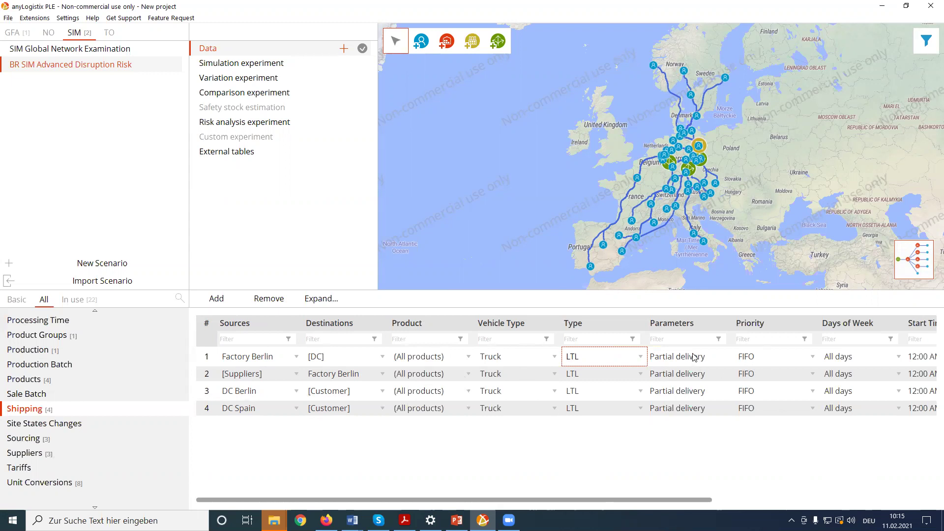
scroll(91, 466, "down", 3)
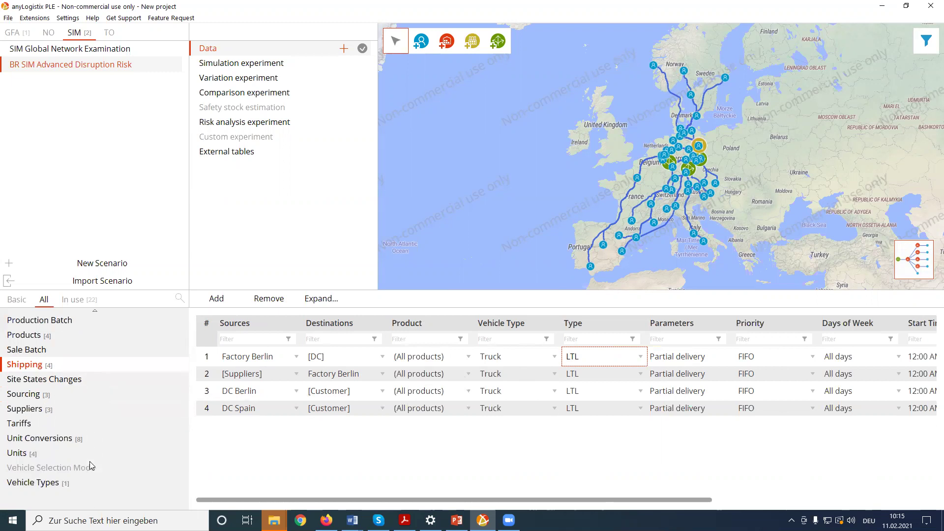
left_click(34, 394)
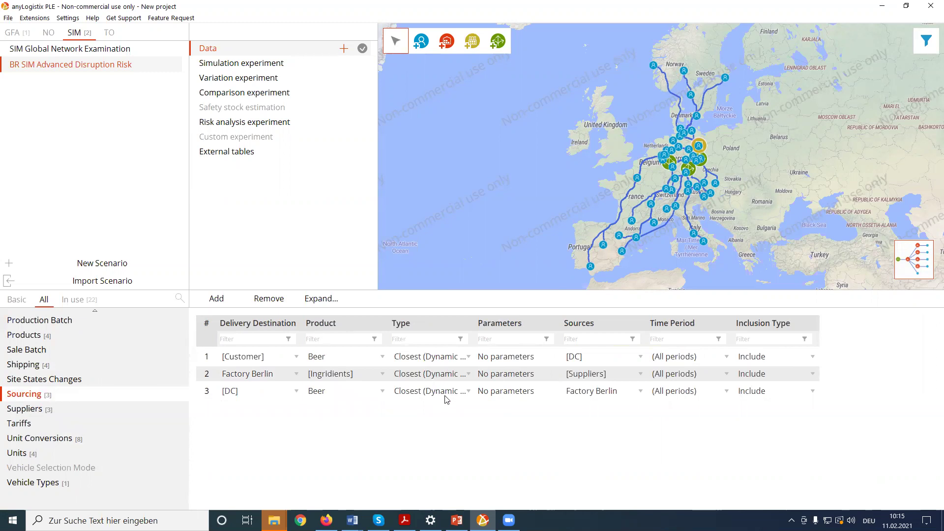
Widen the Sourcing Type column and keep Closest (Dynamic Sources) for Factory Berlin's ingredients
left_click_drag(475, 325, 500, 327)
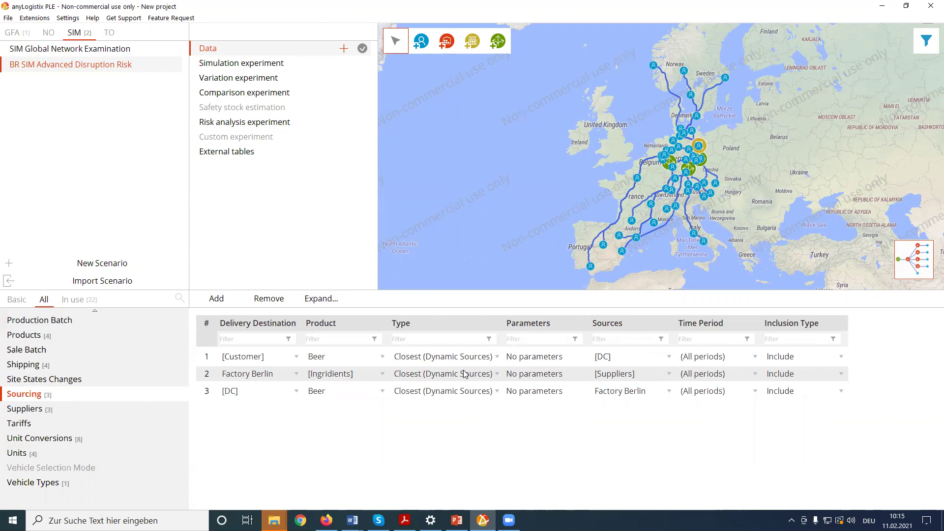
left_click(483, 380)
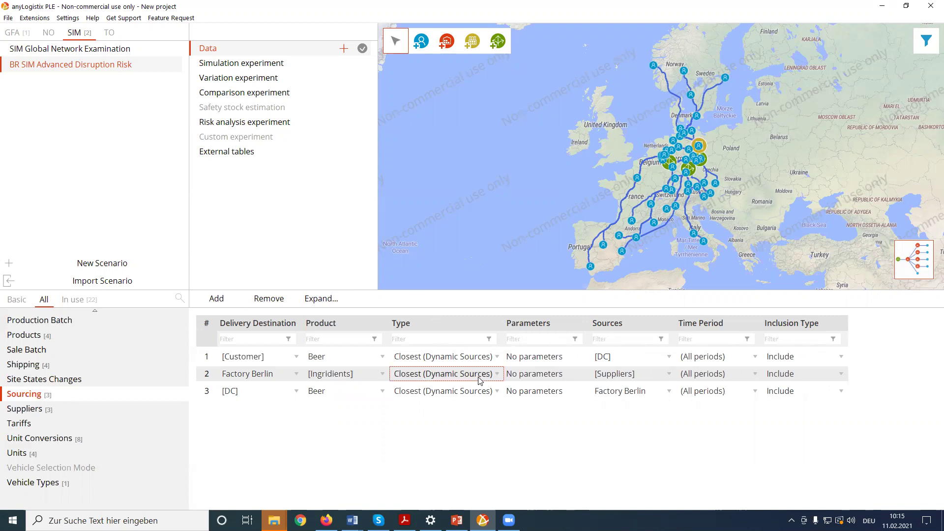
left_click(478, 380)
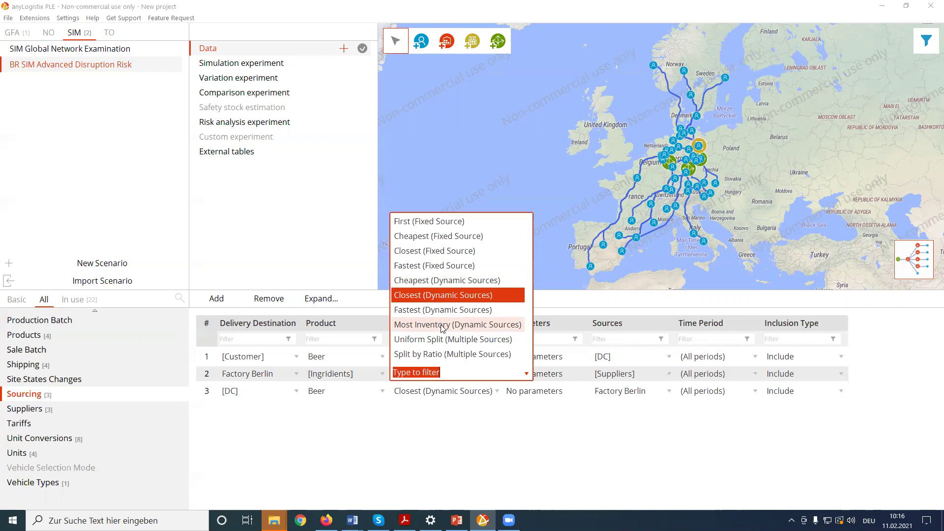
left_click(418, 457)
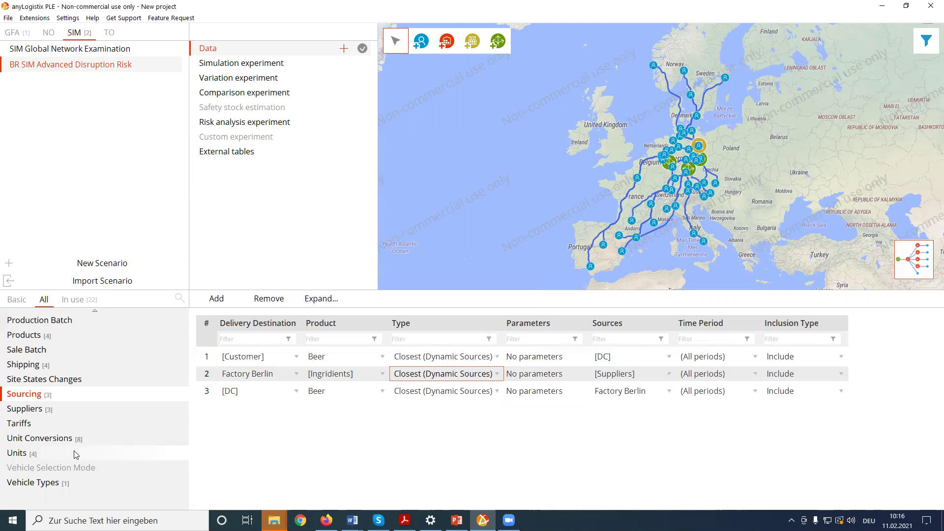
left_click(261, 64)
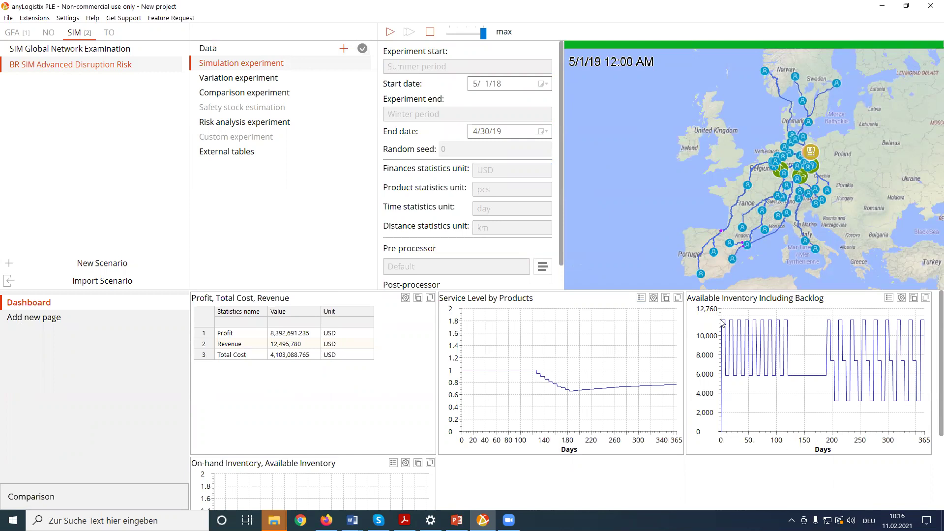
left_click_drag(719, 290, 713, 329)
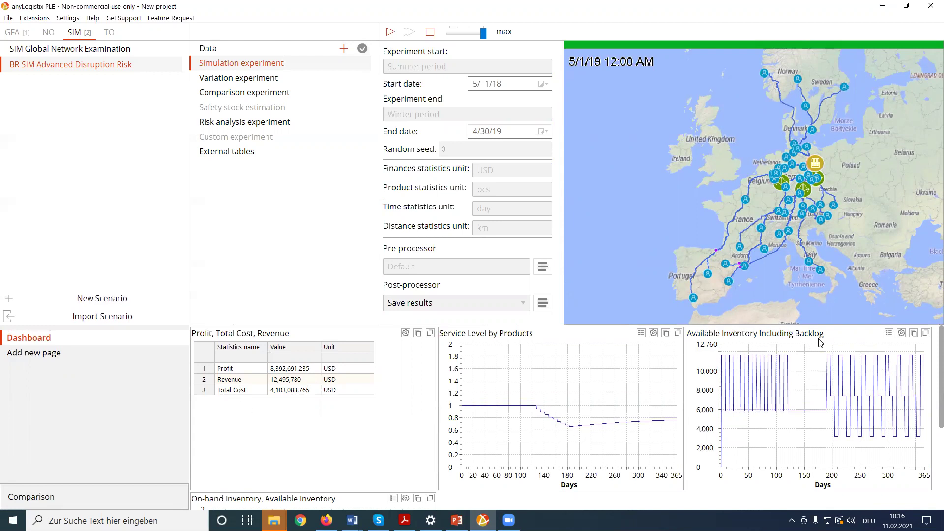
Restart the simulation without saving results and run it at x10 speed to 5/1/19
mouse_move(821, 339)
left_click(430, 32)
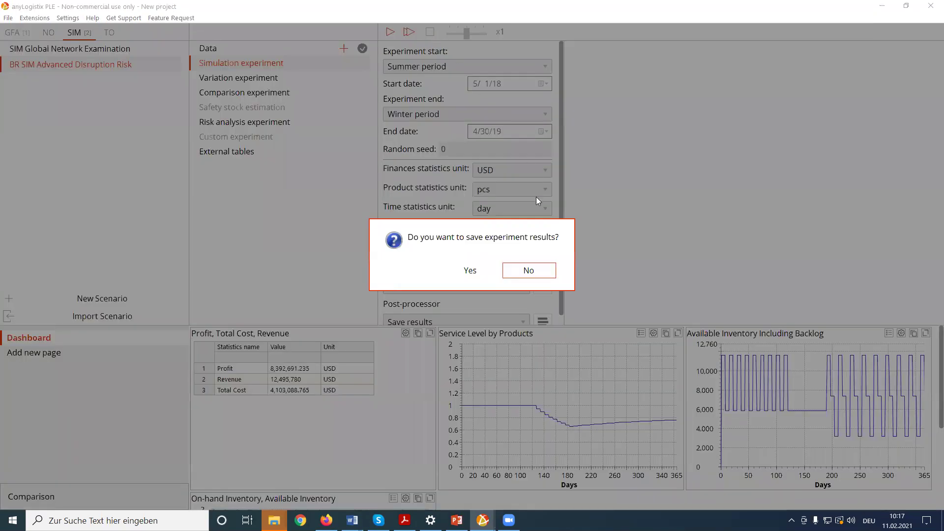
left_click(536, 270)
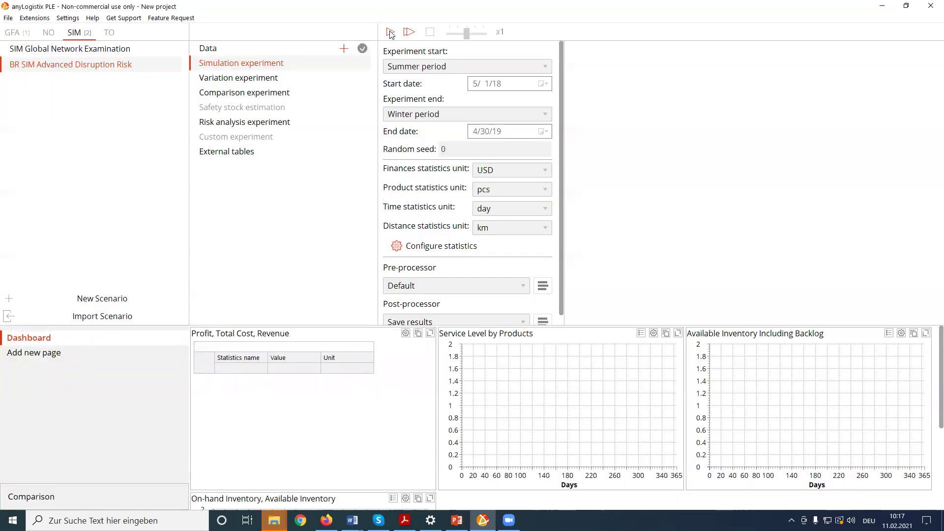
left_click(391, 32)
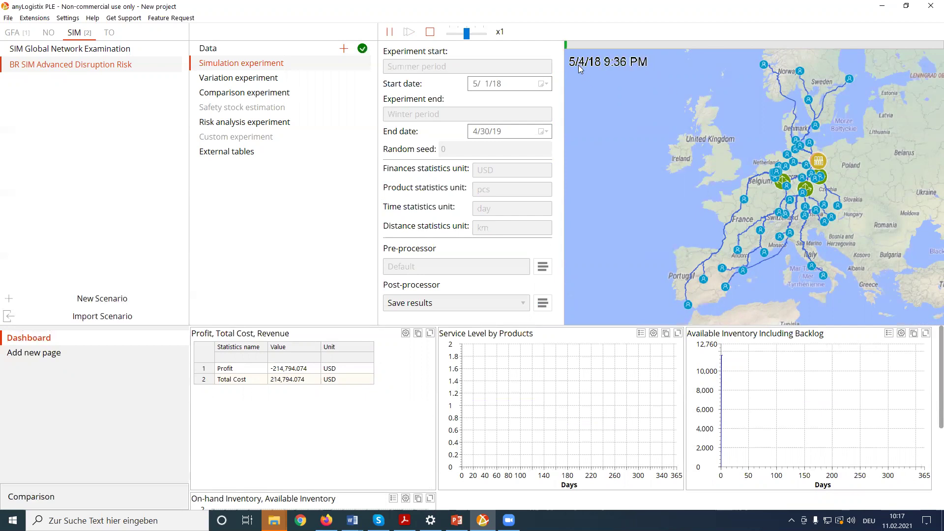
scroll(861, 211, "up", 1)
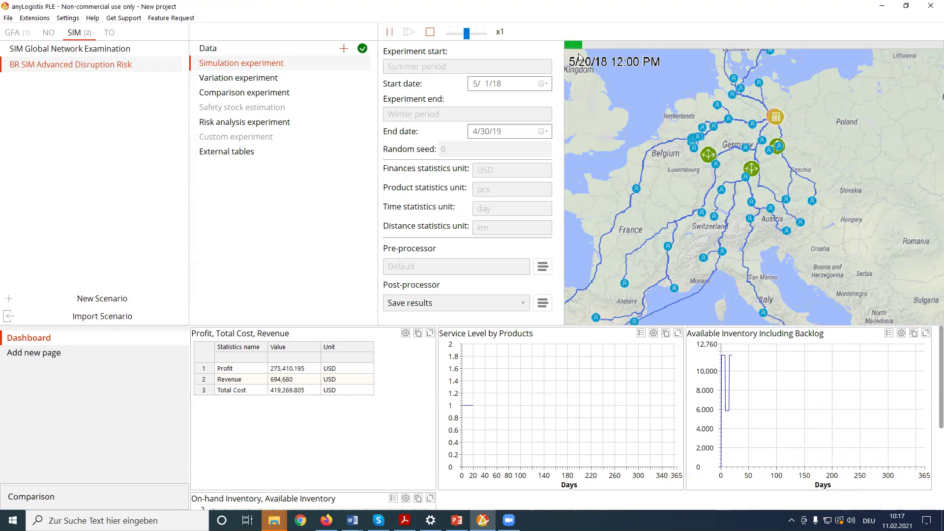
left_click_drag(466, 32, 475, 33)
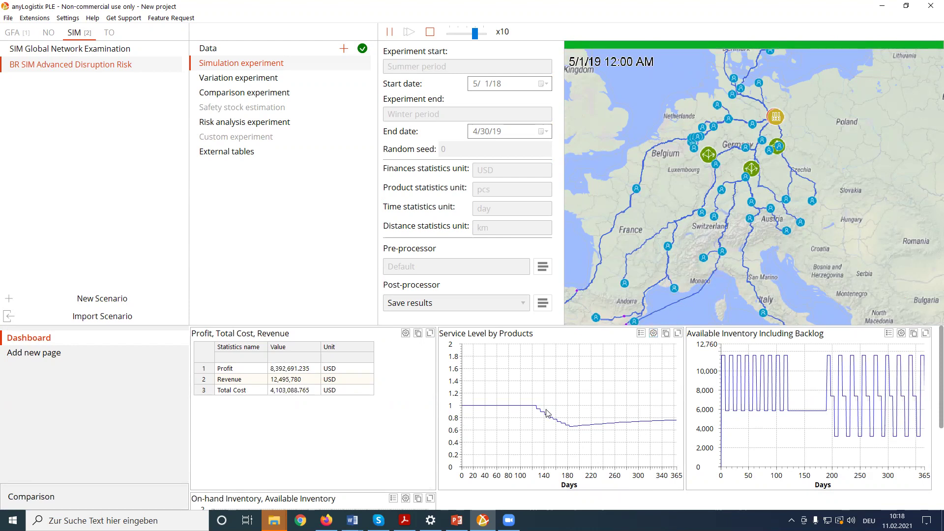
Switch the Service Level by Products chart to Daily values and inspect it maximized
left_click(654, 333)
left_click(670, 269)
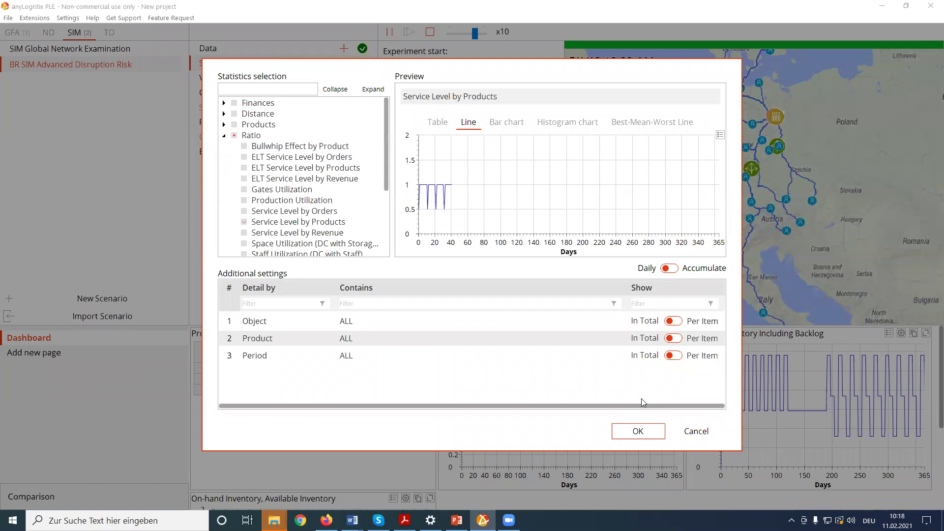
left_click(642, 432)
left_click(678, 333)
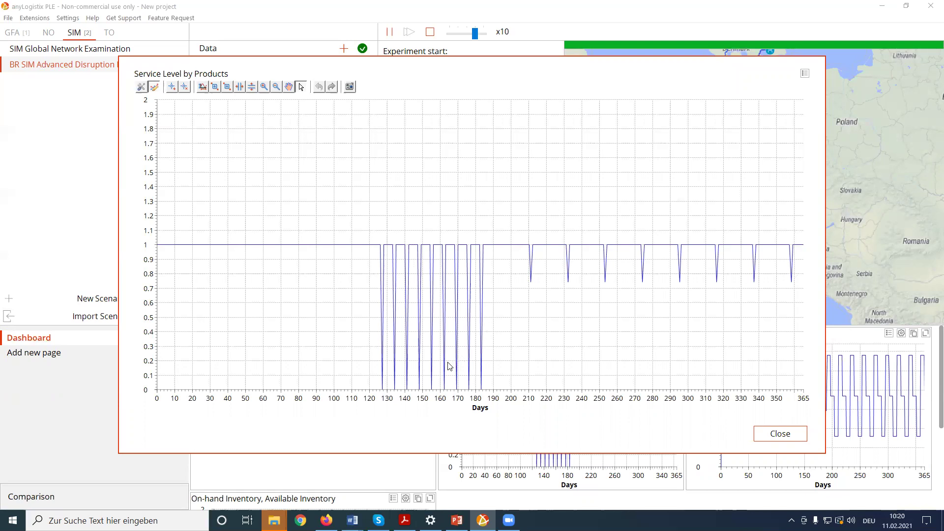
left_click(791, 435)
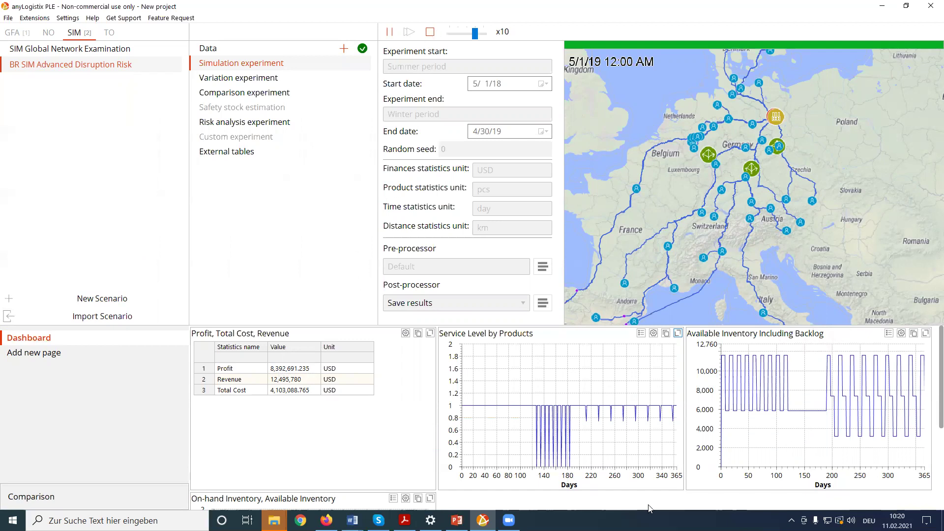
Stop the running simulation without saving results and open the in-use Events table
left_click(430, 32)
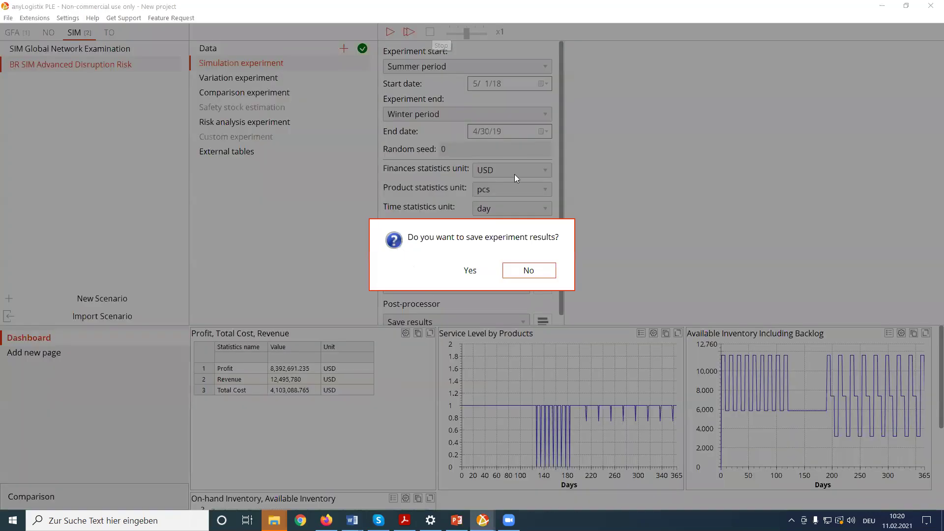
left_click(530, 270)
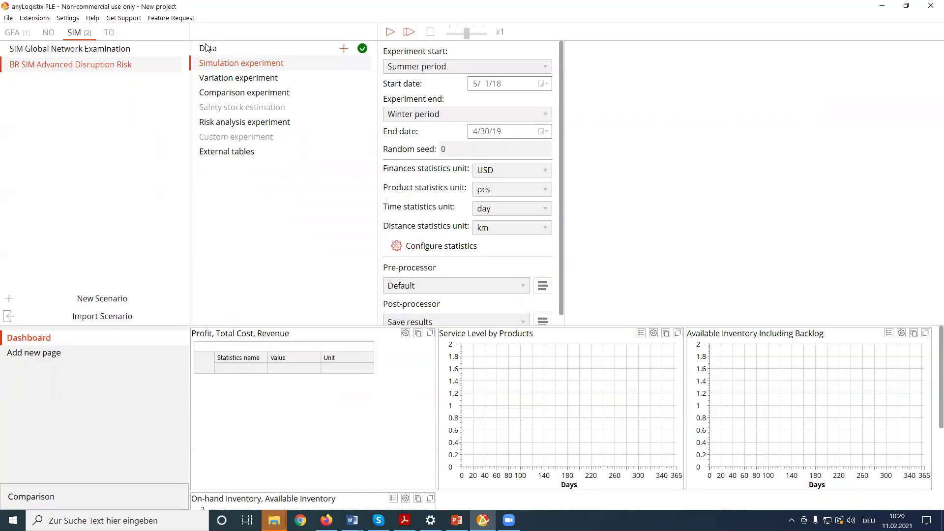
left_click(206, 48)
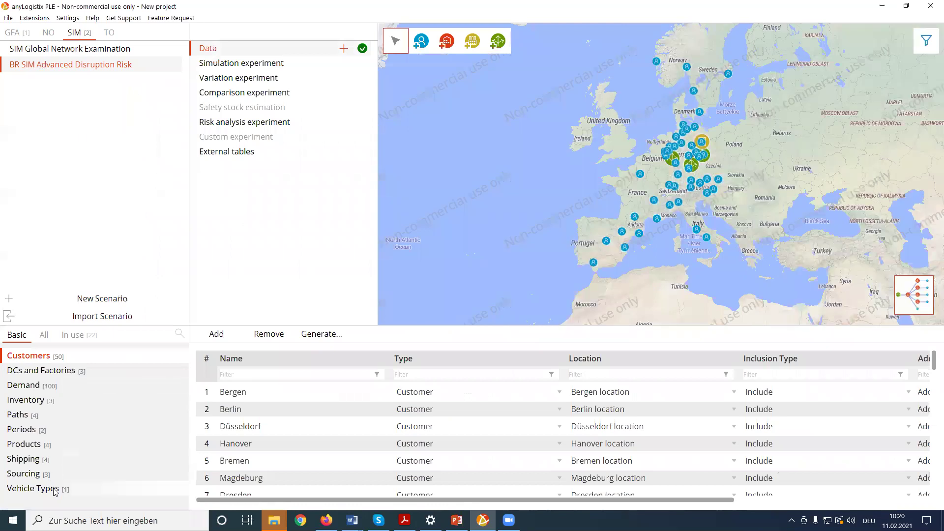
left_click(78, 336)
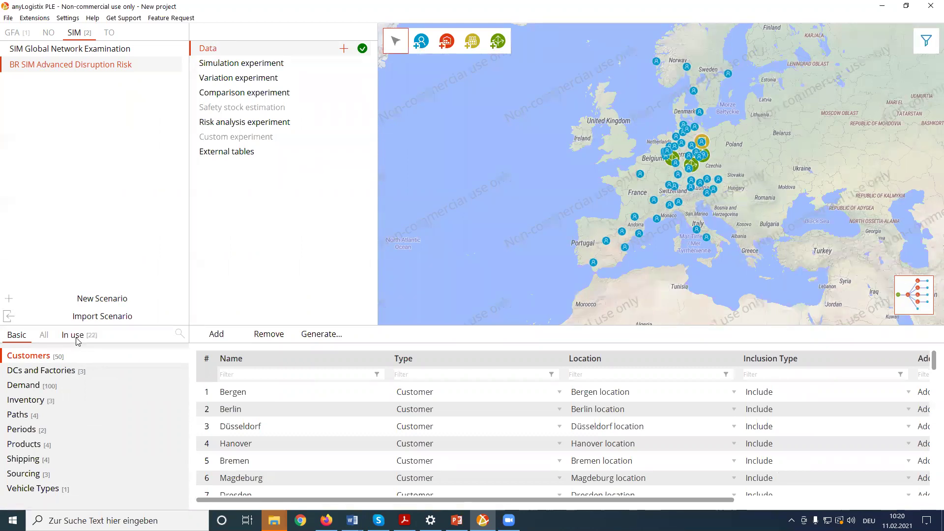
left_click(27, 416)
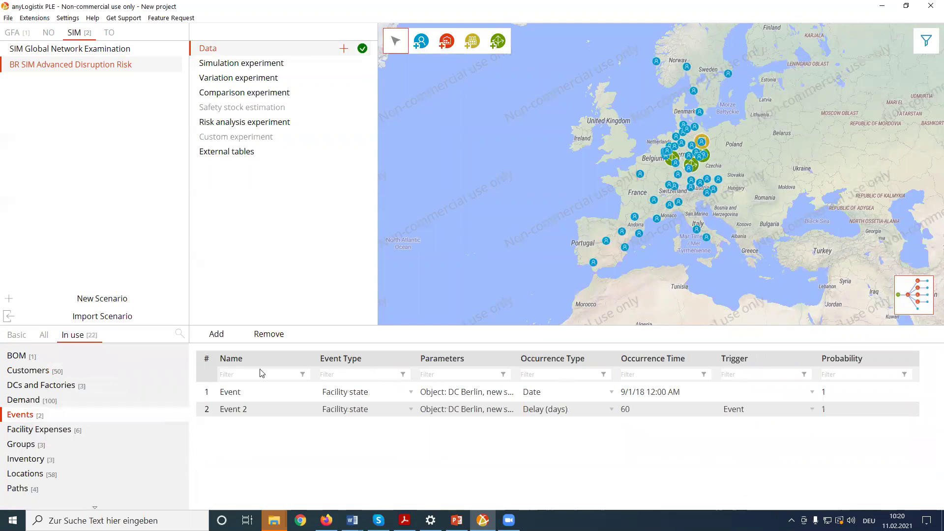
Delete both DC Berlin events and run the simulation again
double_click(235, 392)
left_click(269, 340)
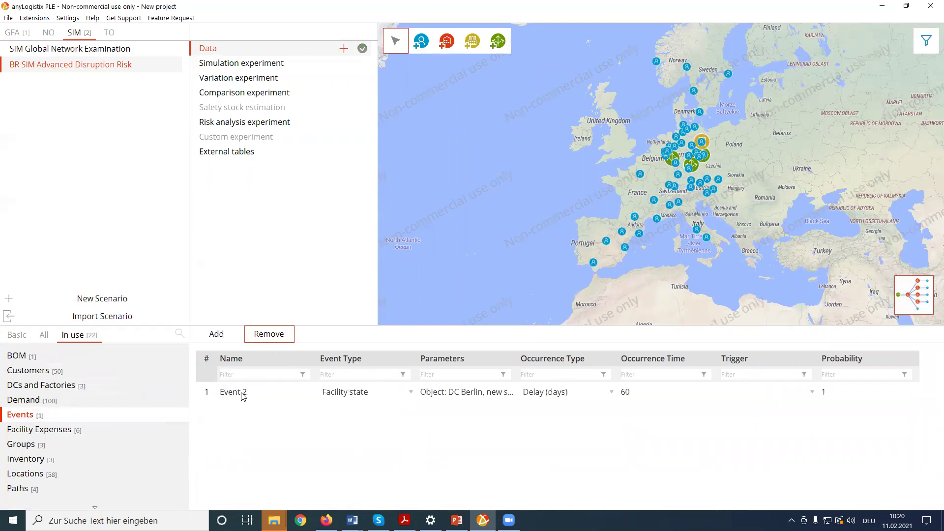
left_click(237, 393)
left_click(268, 335)
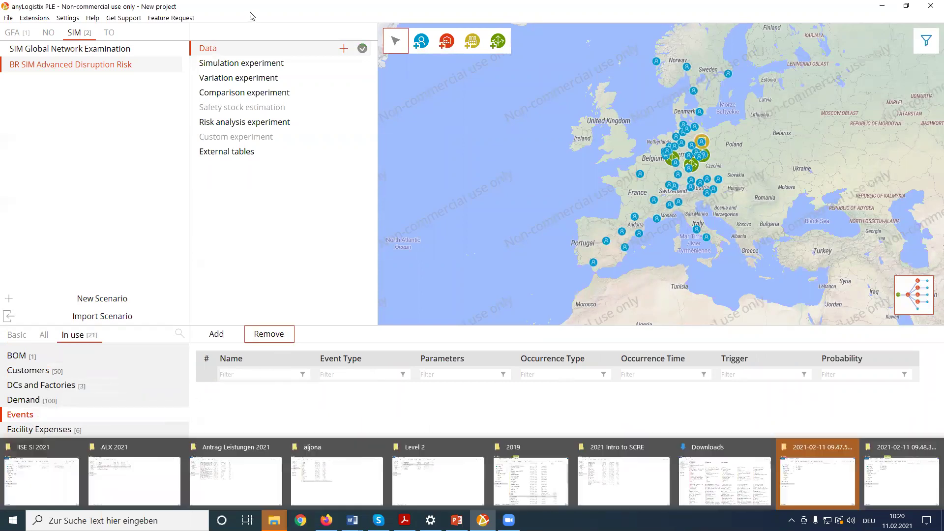
left_click(265, 63)
left_click(390, 33)
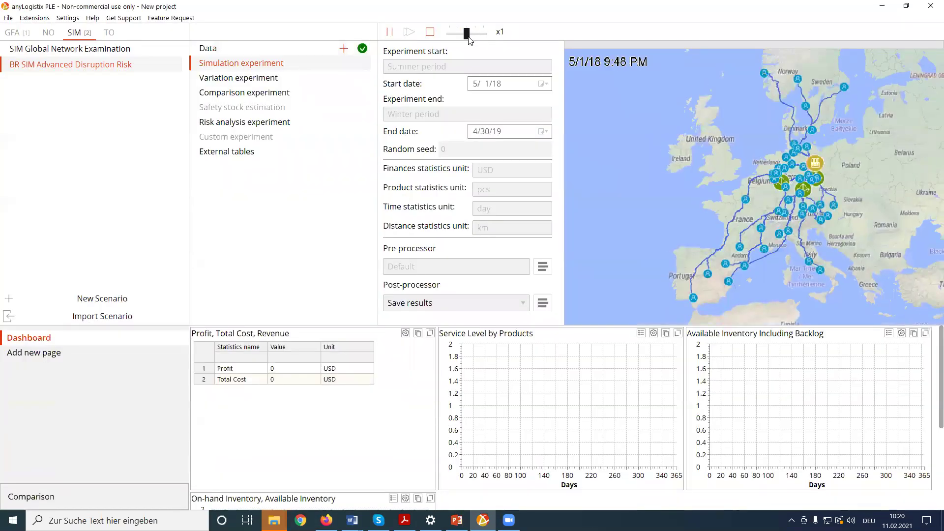
Run the simulation at maximum speed to 5/1/19, reaching 10,910,102.389 USD profit
left_click_drag(466, 33, 484, 33)
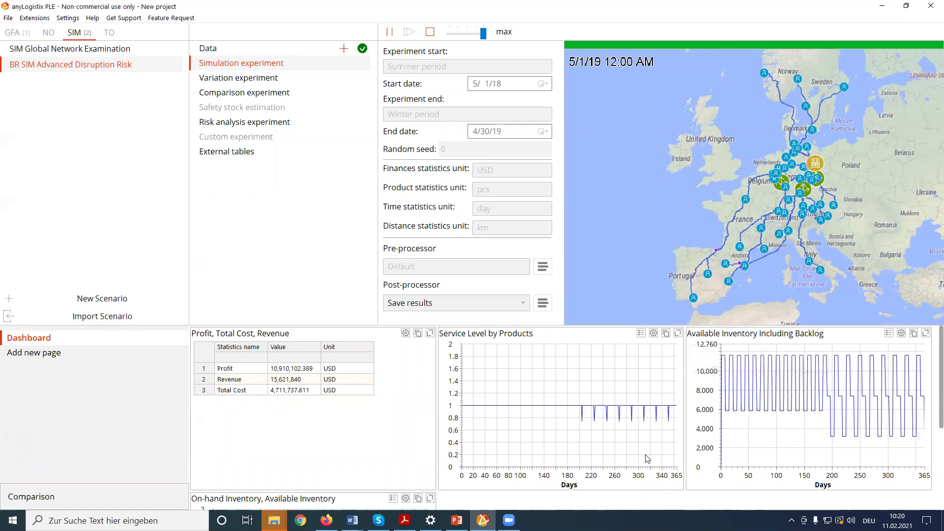
Set the Service Level by Products chart back to Accumulate, then return to the scenario's Data
left_click(654, 333)
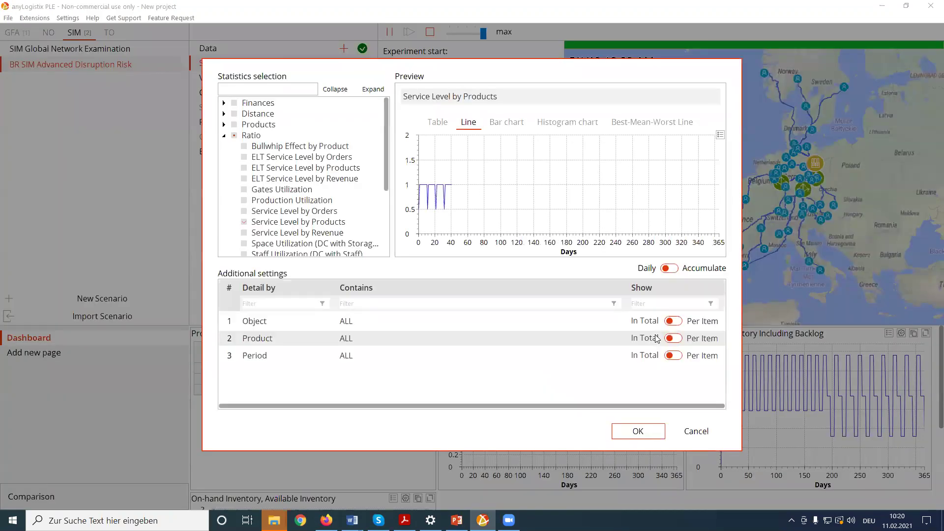
left_click(671, 268)
left_click(645, 432)
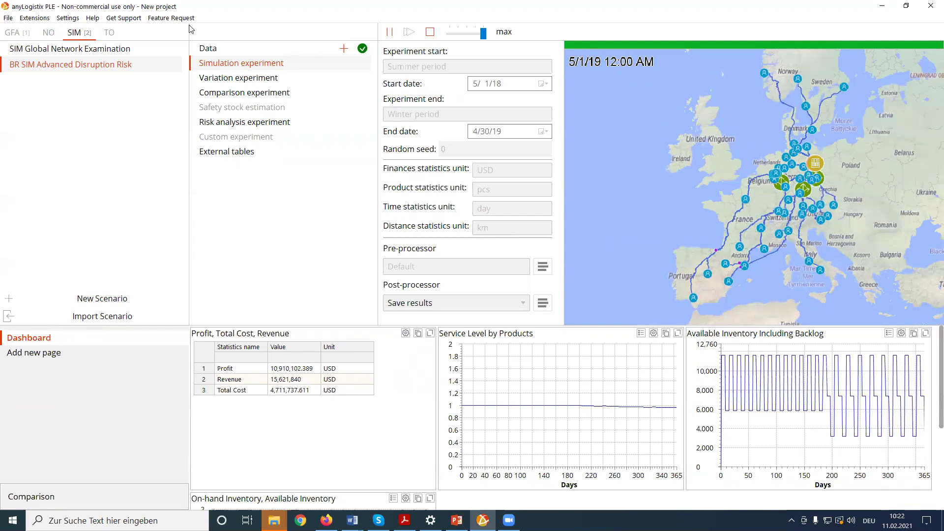
left_click(211, 50)
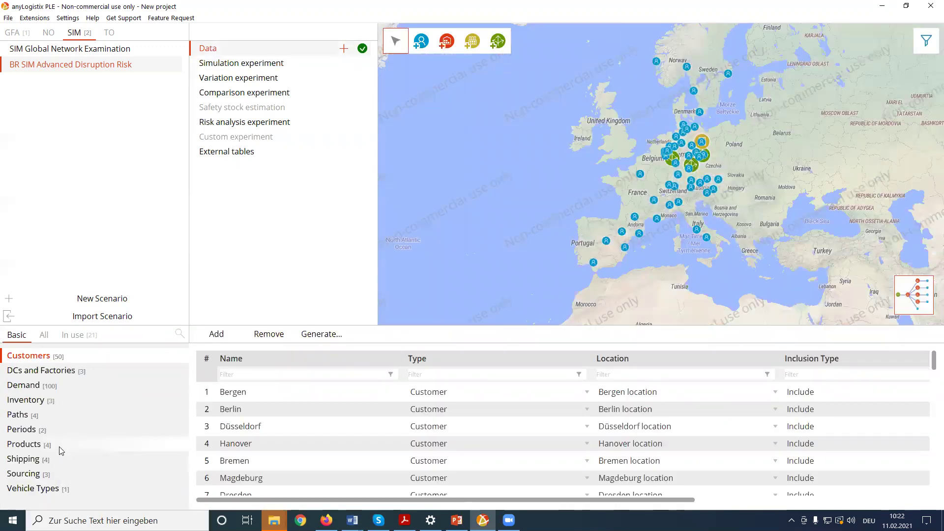
In DCs and Factories, set DC Spain's Inclusion Type to Include
left_click(68, 370)
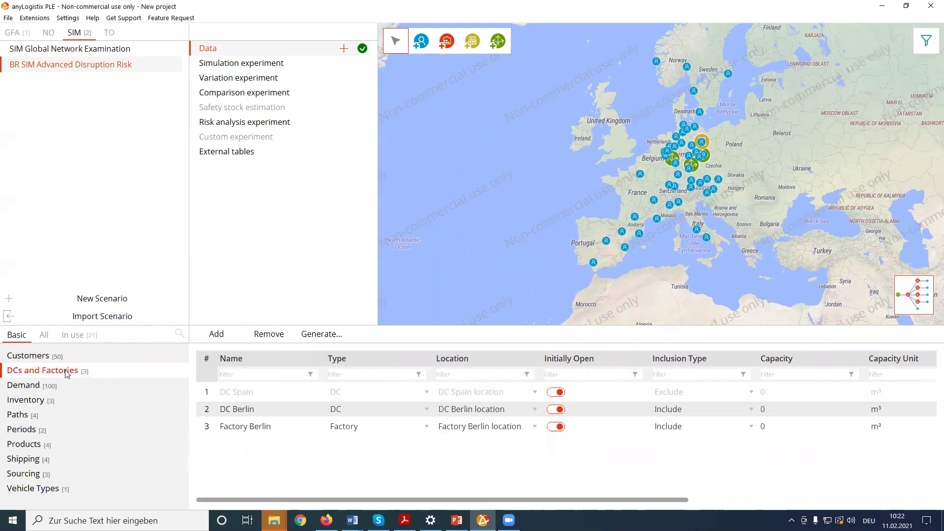
left_click(679, 394)
left_click(679, 406)
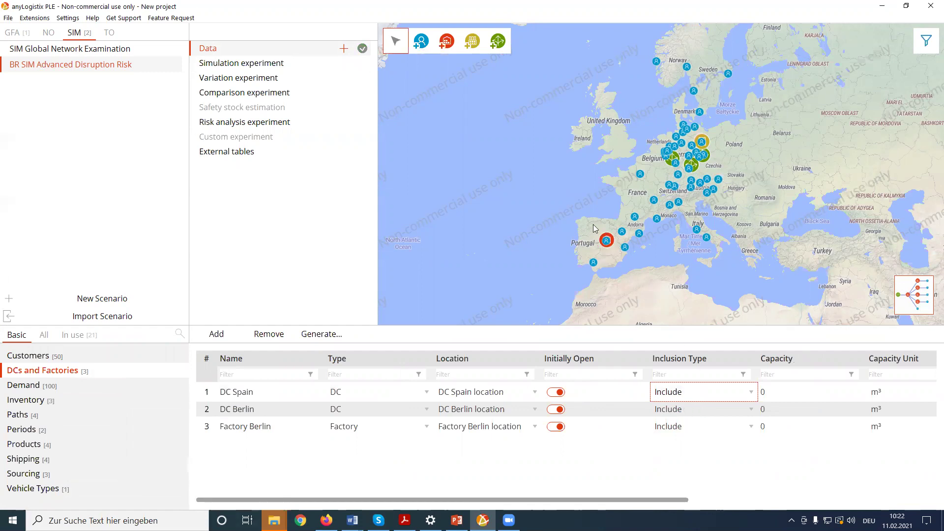
Show supply routes on a taller map centred on the European network
left_click(927, 45)
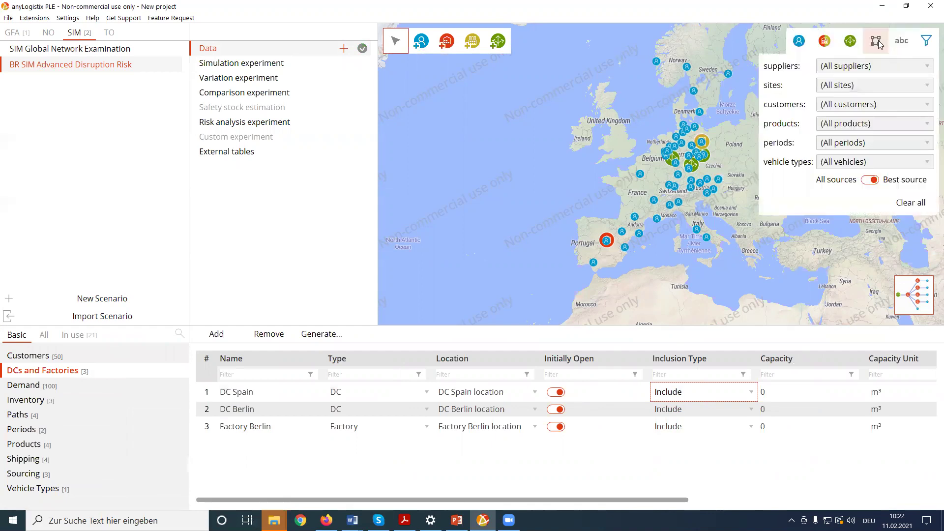
left_click_drag(713, 326, 740, 398)
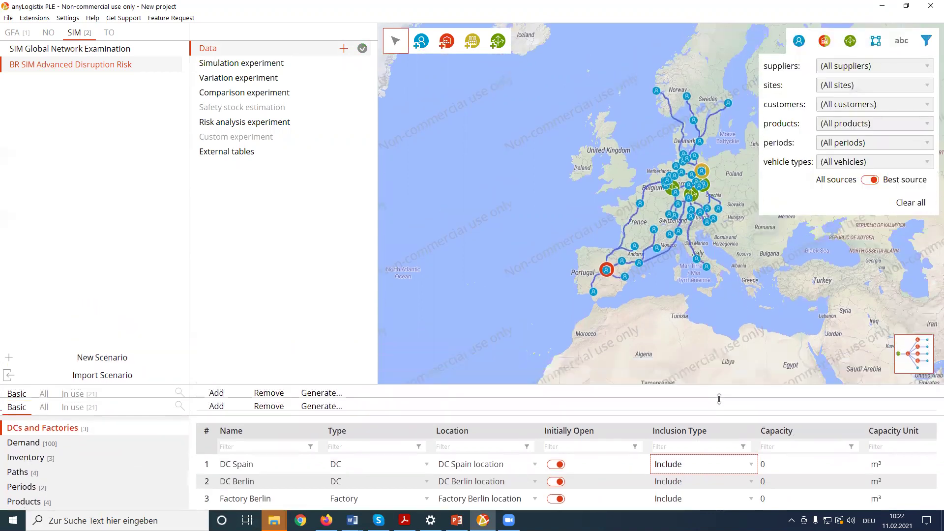
scroll(746, 289, "up", 2)
left_click_drag(505, 155, 687, 329)
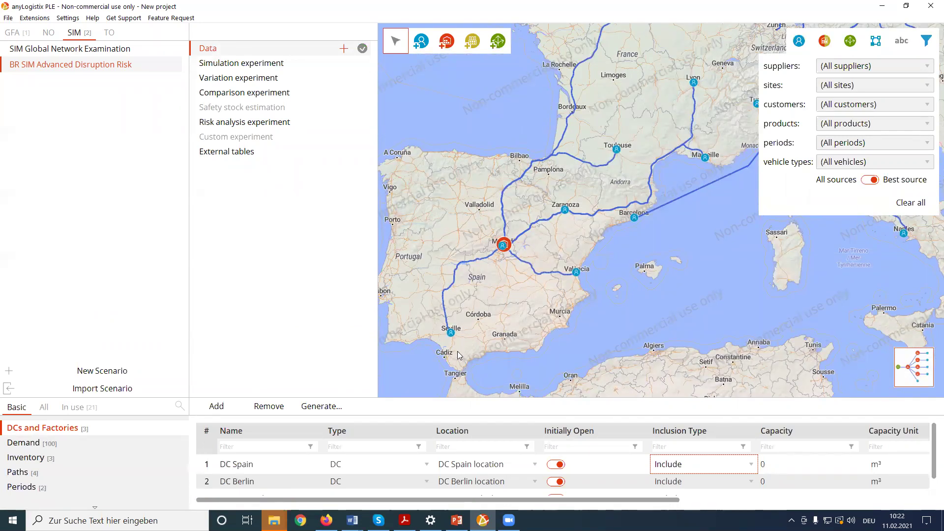
scroll(767, 273, "down", 3)
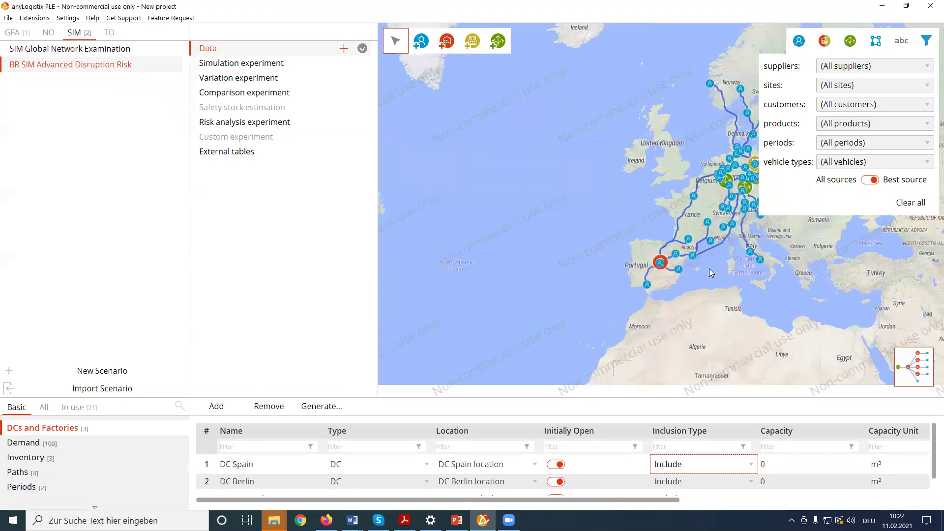
left_click_drag(782, 272, 633, 296)
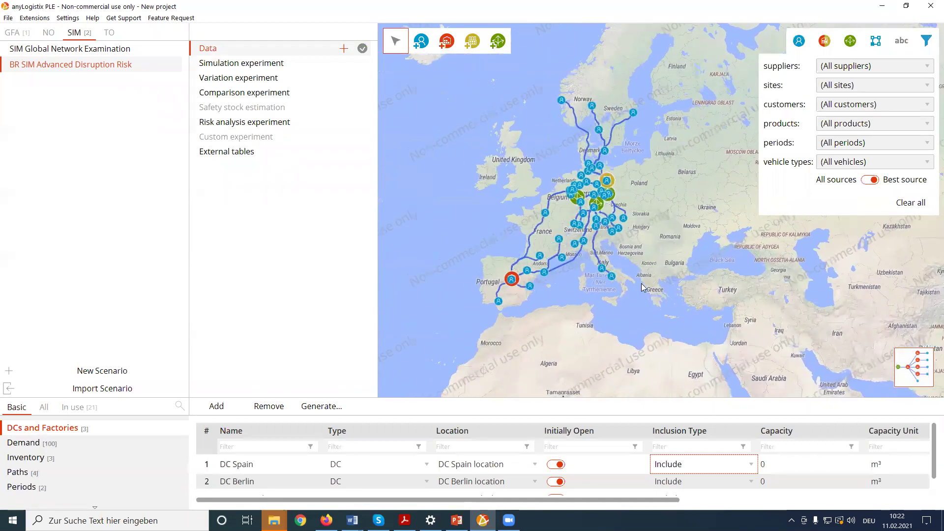
scroll(633, 295, "up", 3)
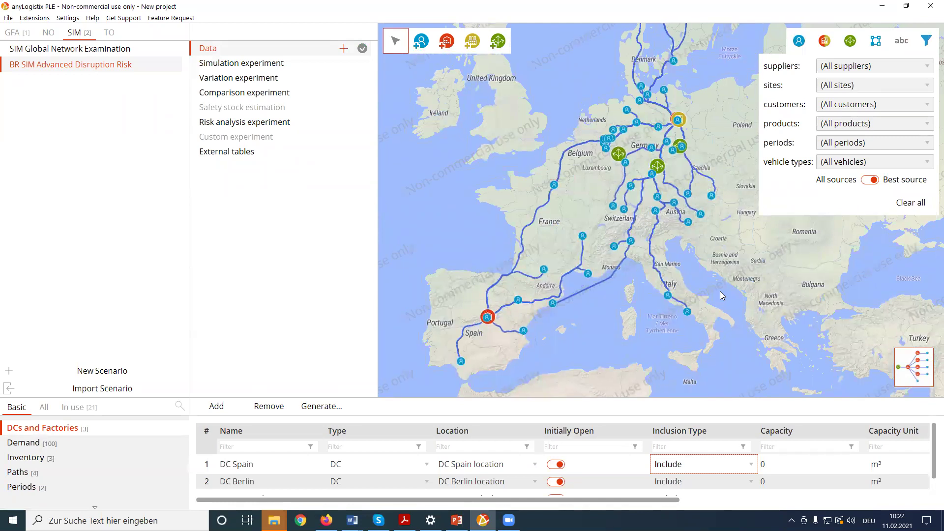
List all data tables and open an enlarged Events table
left_click(75, 408)
left_click(44, 408)
scroll(37, 465, "down", 2)
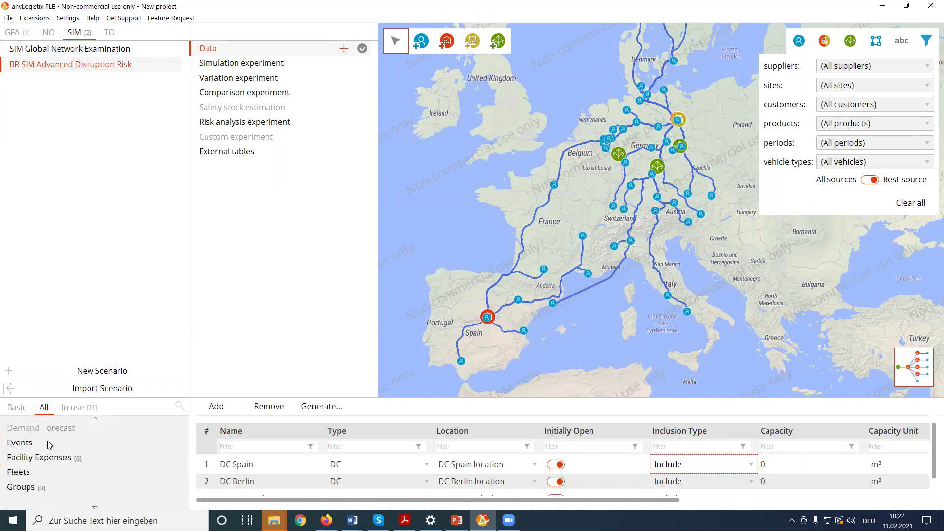
scroll(36, 466, "up", 2)
left_click(28, 474)
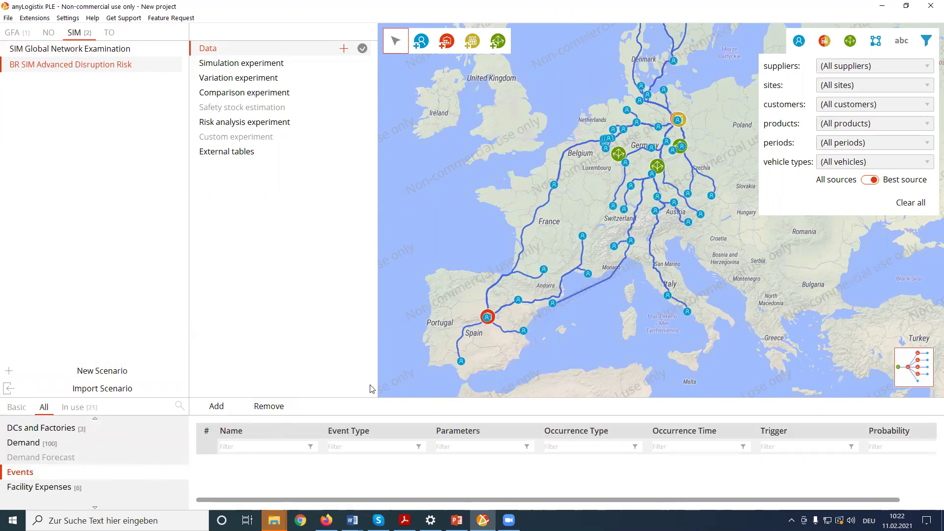
left_click_drag(398, 399, 398, 269)
Add an event setting DC Berlin's facility state to Temporarily closed
left_click(220, 280)
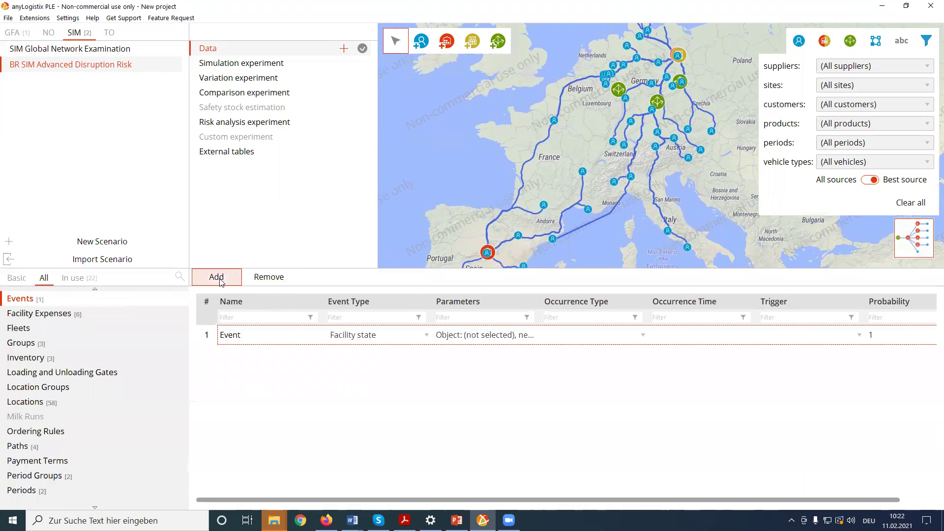
double_click(248, 341)
double_click(494, 340)
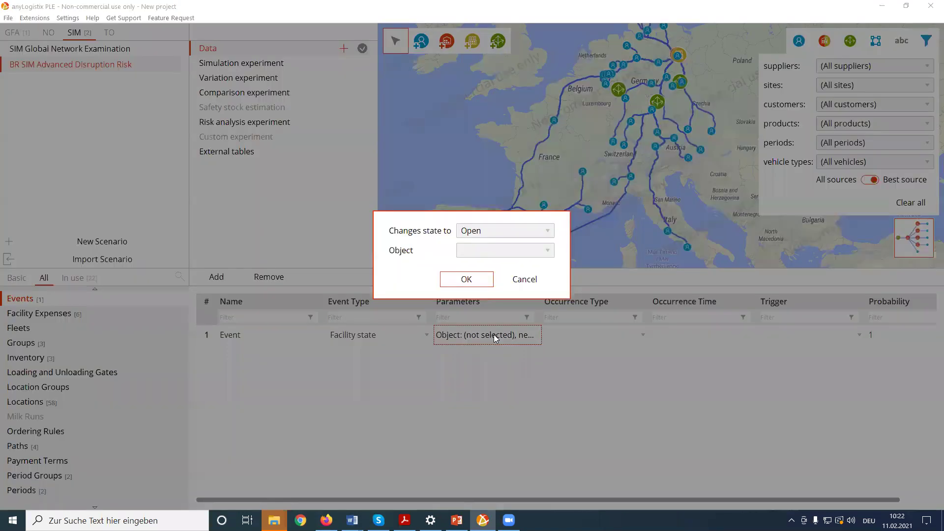
left_click(521, 233)
left_click(507, 265)
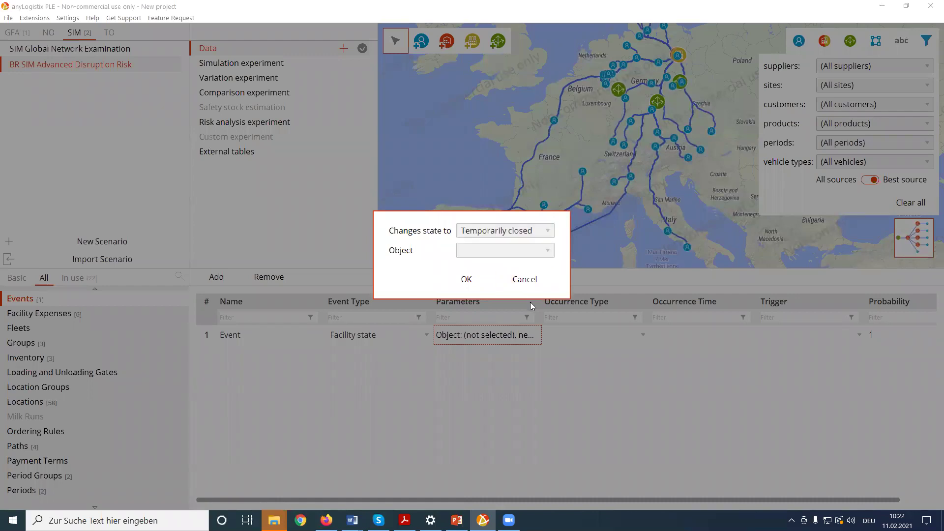
left_click(498, 254)
scroll(487, 356, "down", 8)
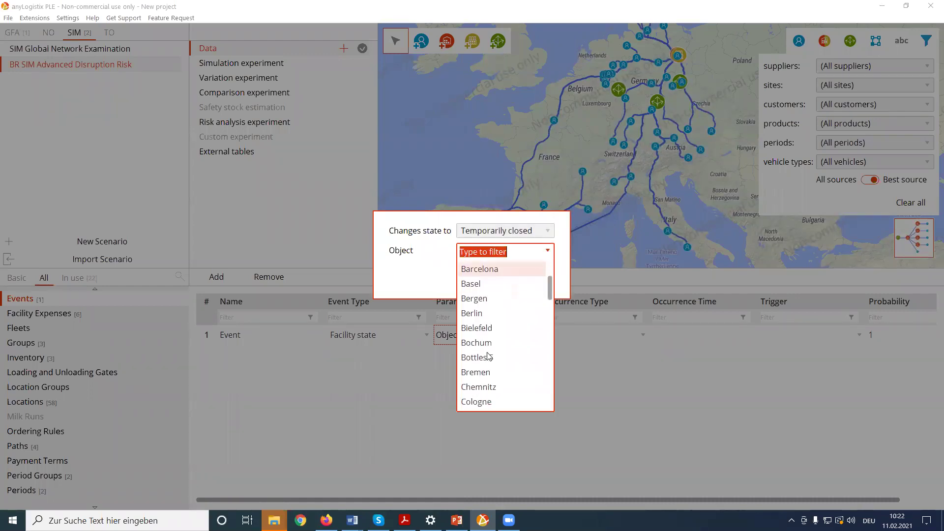
scroll(489, 355, "up", 2)
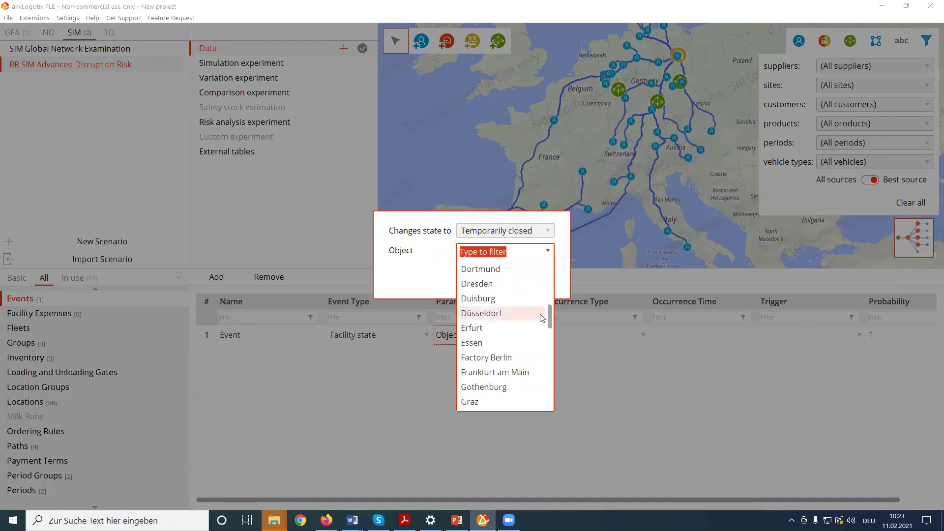
mouse_move(550, 317)
left_mouse_down()
mouse_move(547, 357)
mouse_move(546, 262)
mouse_move(548, 317)
left_mouse_up()
scroll(512, 310, "up", 2)
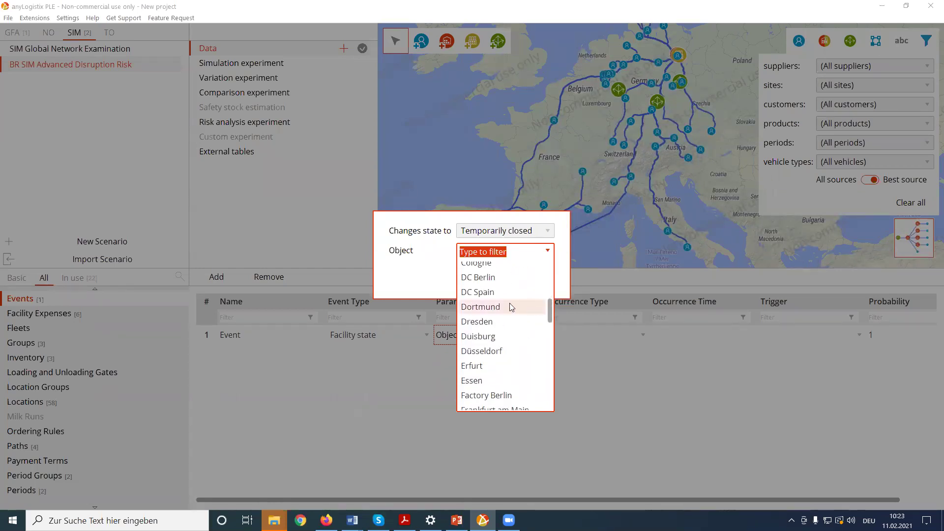
left_click(484, 280)
left_click(481, 280)
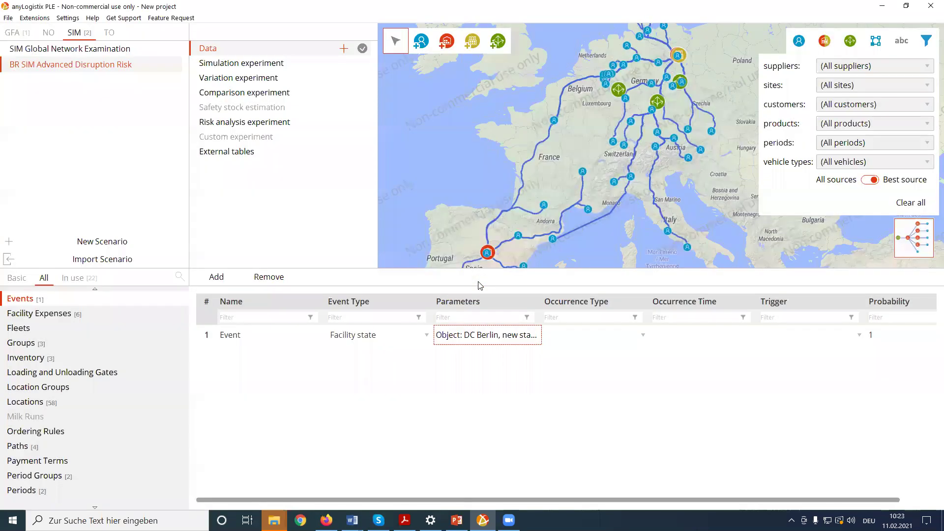
Schedule the DC Berlin closure to occur on date 9/1/18
left_click(608, 334)
left_click(566, 351)
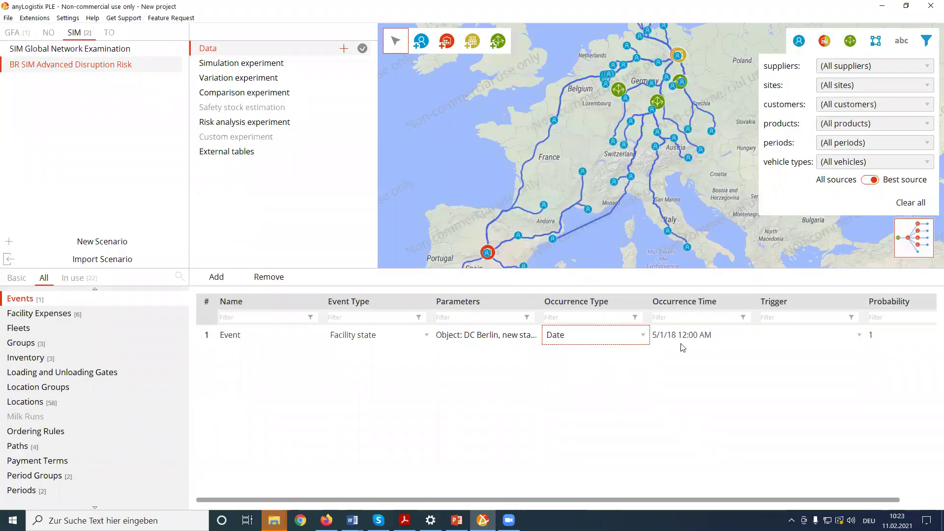
left_click(695, 336)
left_click(695, 336)
left_click(658, 335)
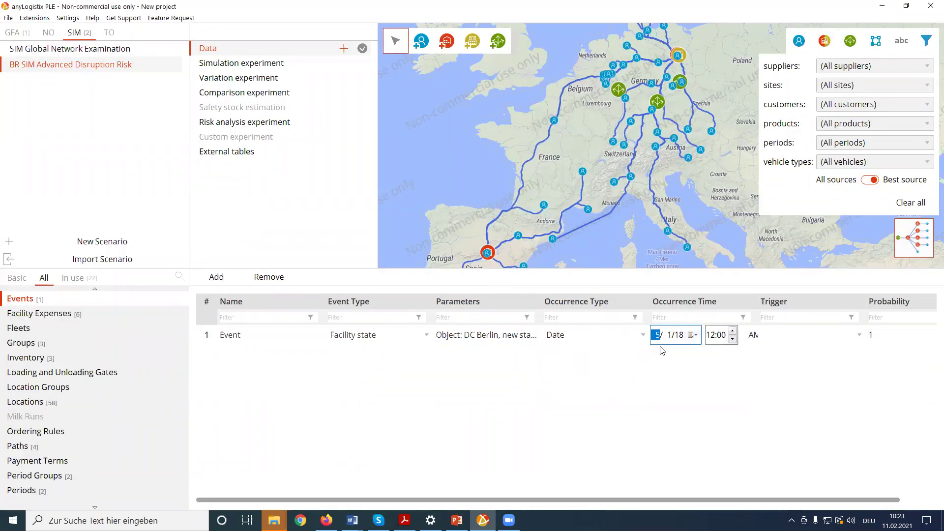
left_click(741, 401)
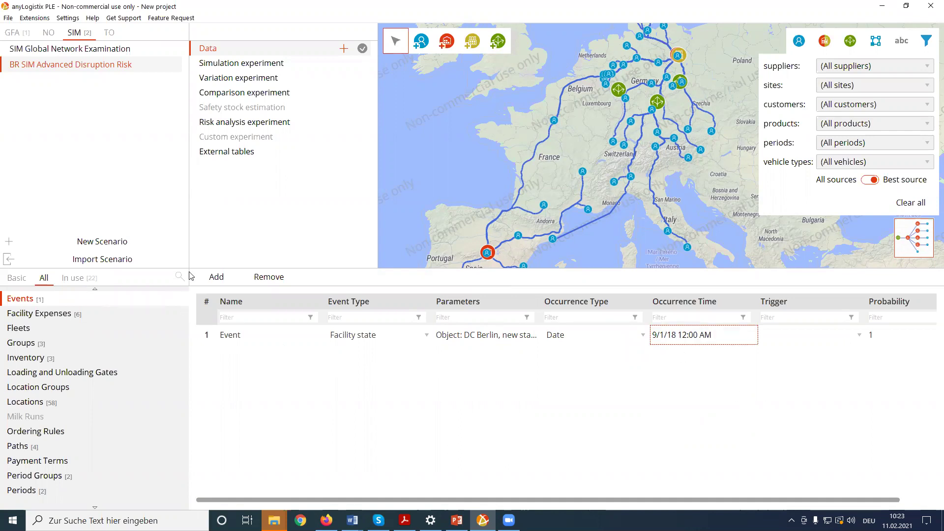
Add Event 2 that sets DC Berlin back to Open
left_click(216, 278)
double_click(498, 355)
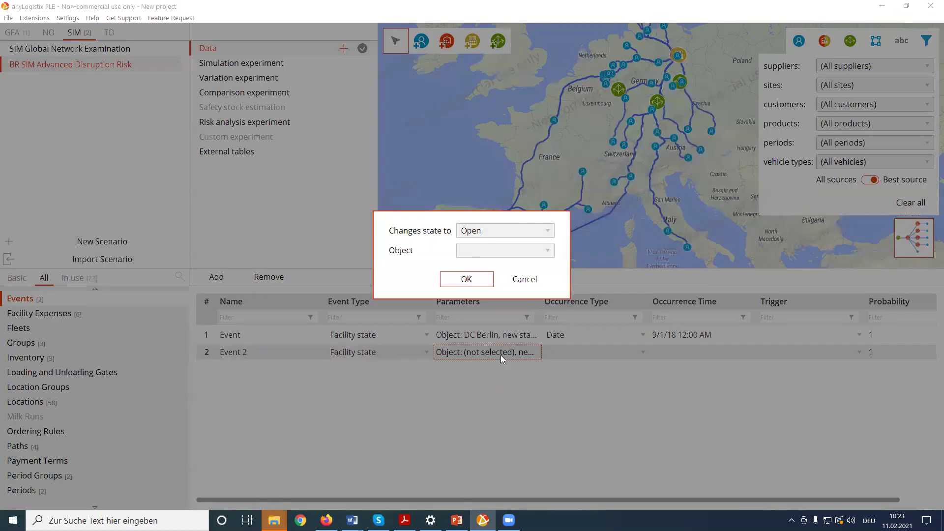
left_click(502, 252)
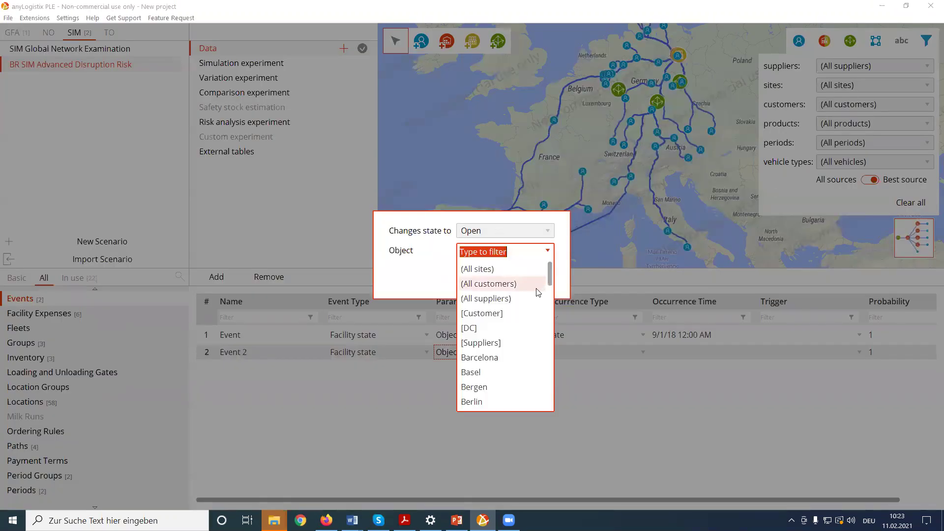
scroll(551, 286, "down", 1)
scroll(551, 286, "down", 5)
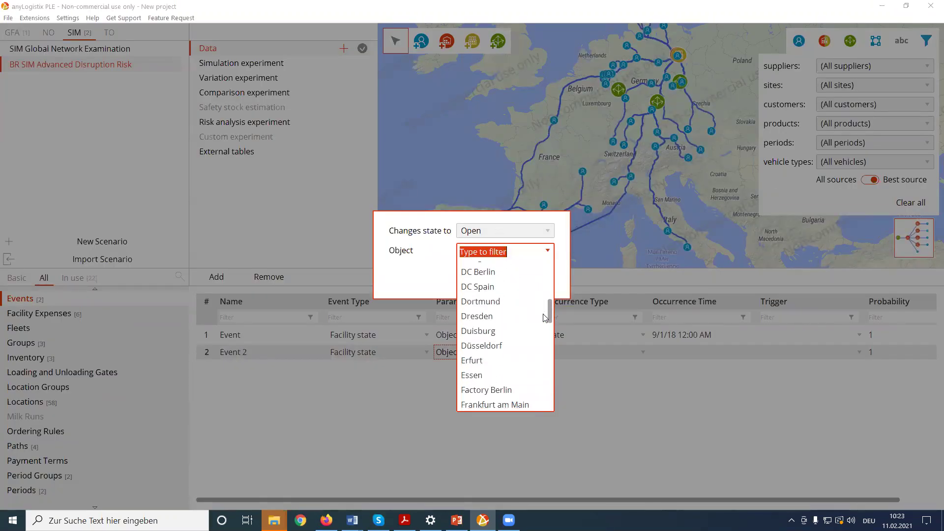
scroll(492, 297, "up", 1)
left_click(487, 297)
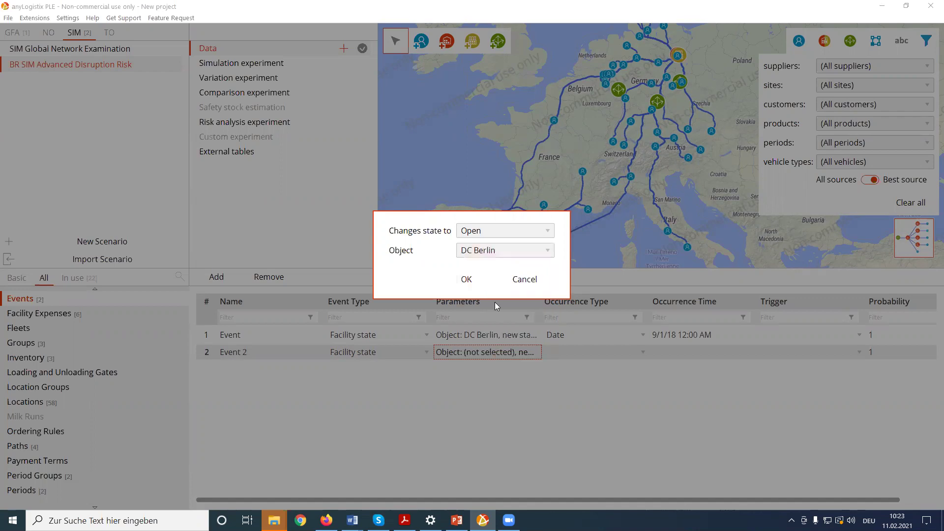
left_click(480, 279)
Time the reopening with a 60-day delay, triggered by the closure event
left_click(614, 352)
left_click(569, 386)
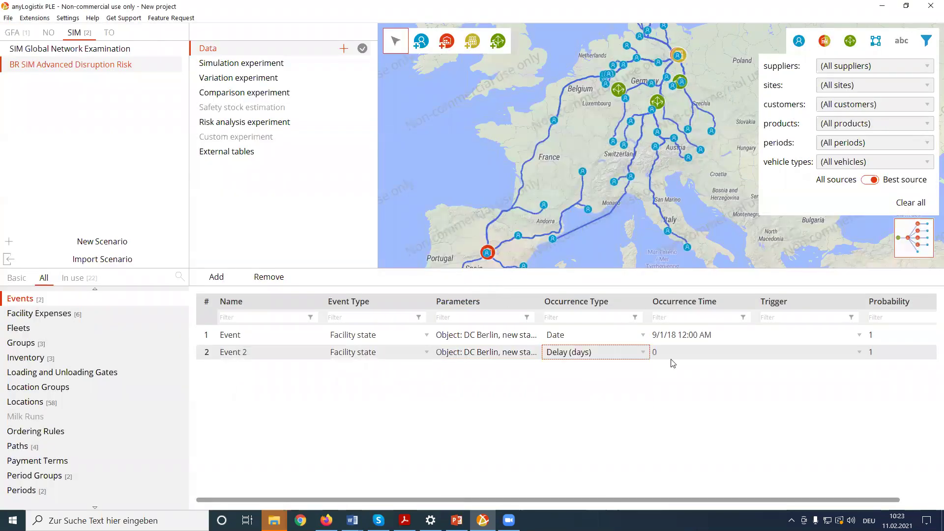
left_click(669, 352)
type("60")
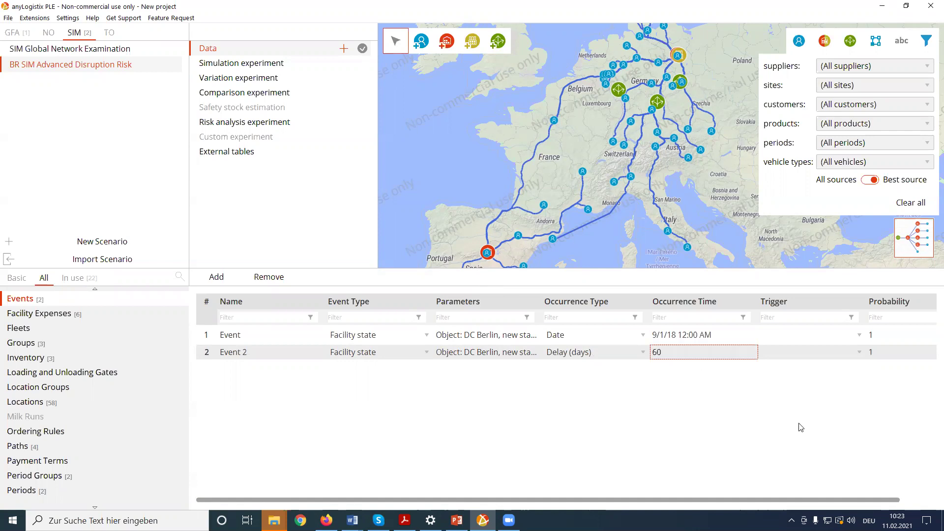
left_click(784, 352)
left_click(785, 386)
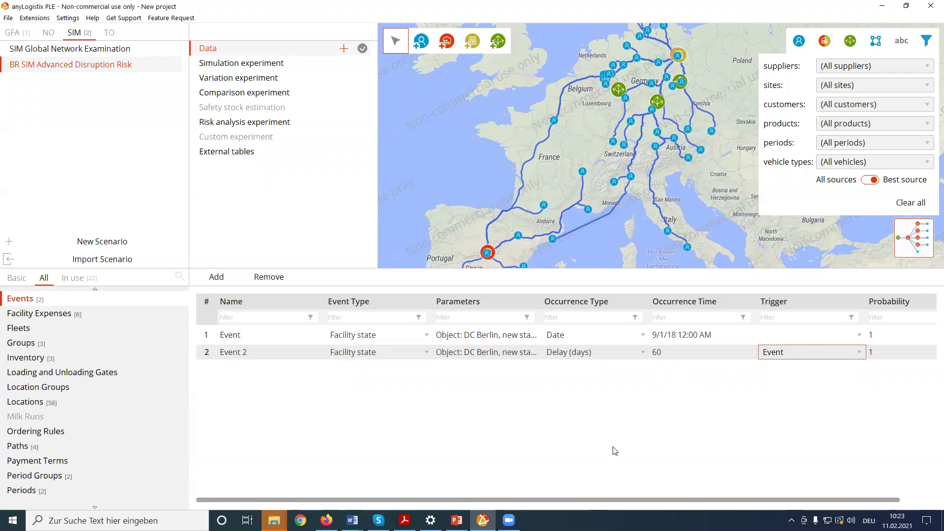
Stop the old run without saving, then rerun the disruption scenario at maximum speed
left_click(282, 66)
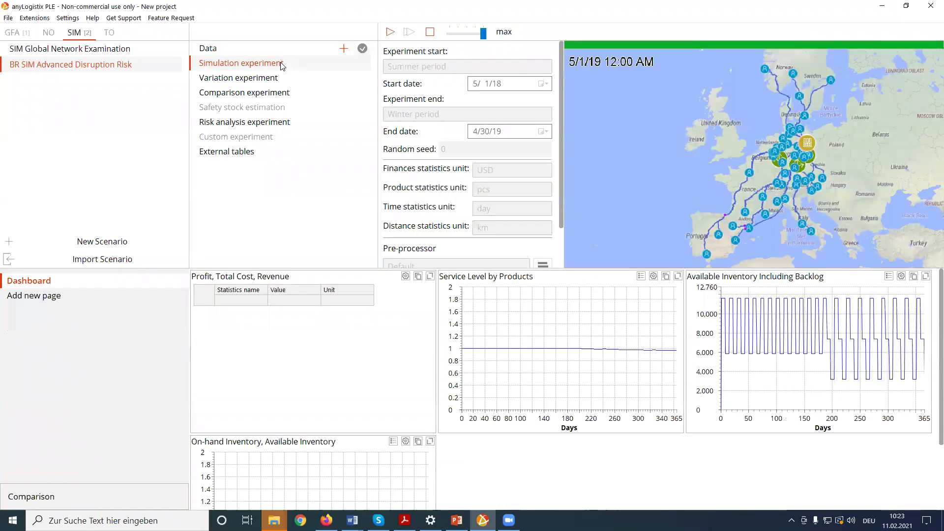
left_click(430, 32)
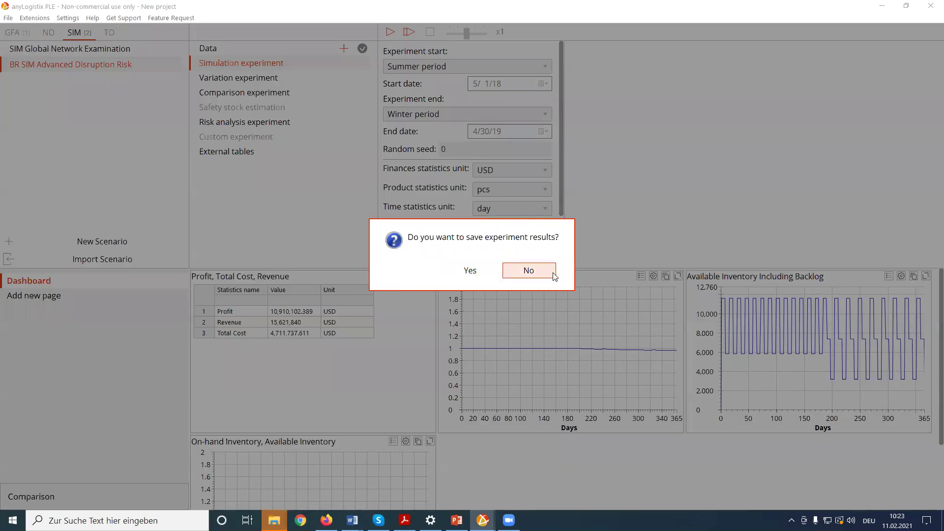
left_click(553, 273)
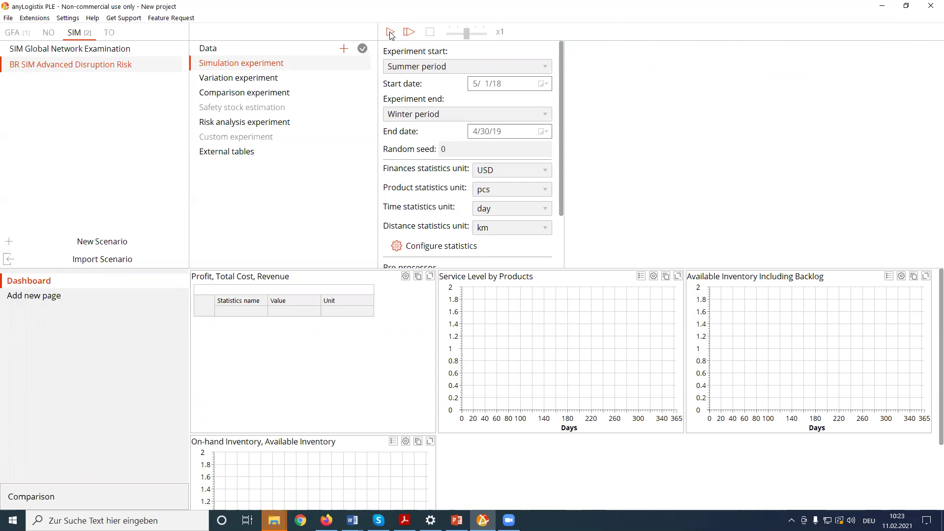
left_click(389, 32)
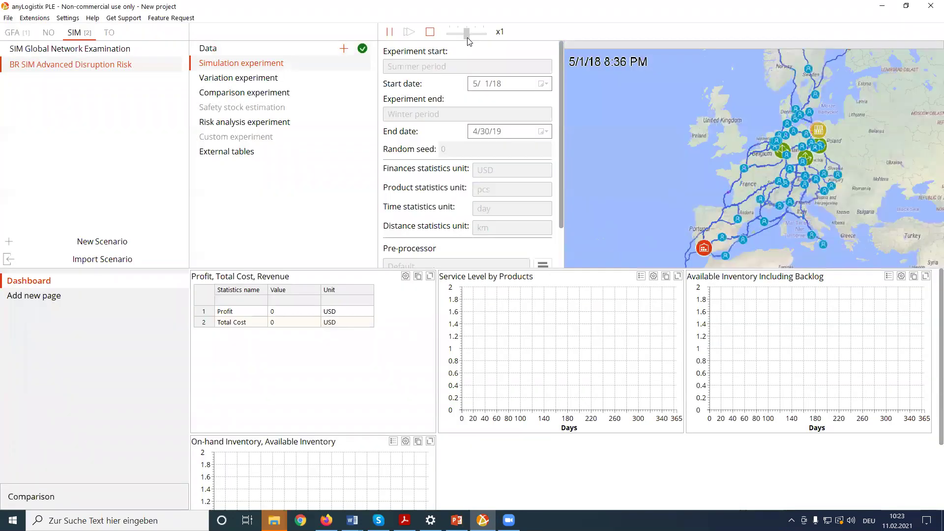
left_click_drag(467, 38, 491, 40)
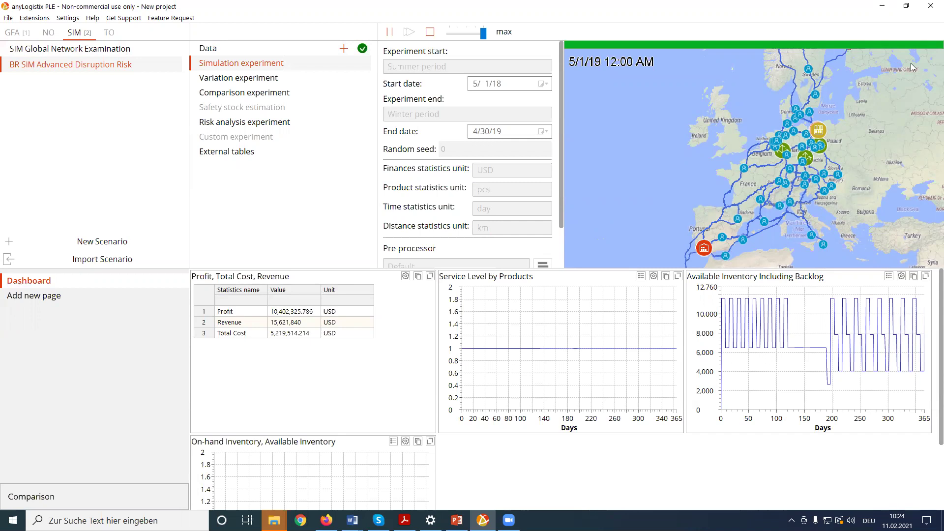
Include DC Spain alongside DC Berlin in the Available Inventory Including Backlog chart
left_click(901, 276)
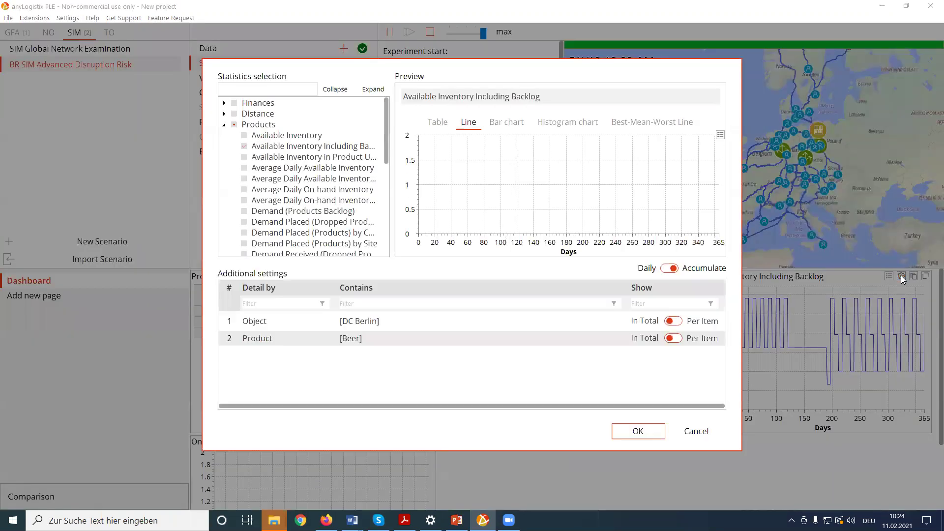
left_click(366, 320)
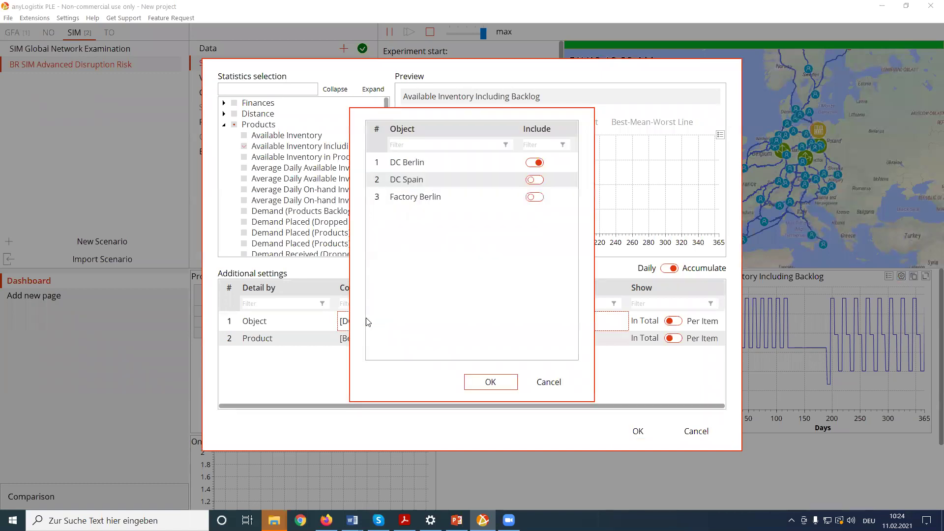
left_click(539, 182)
left_click(539, 184)
left_click(490, 382)
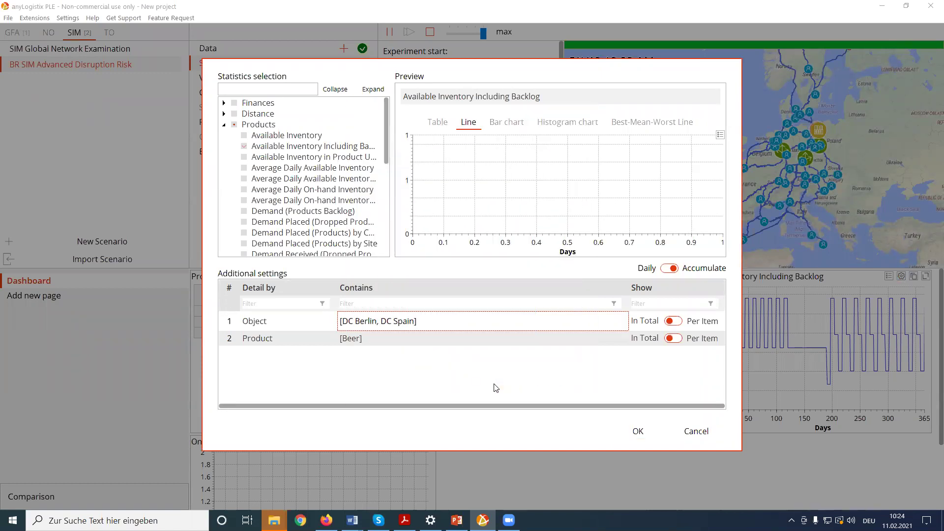
left_click(637, 431)
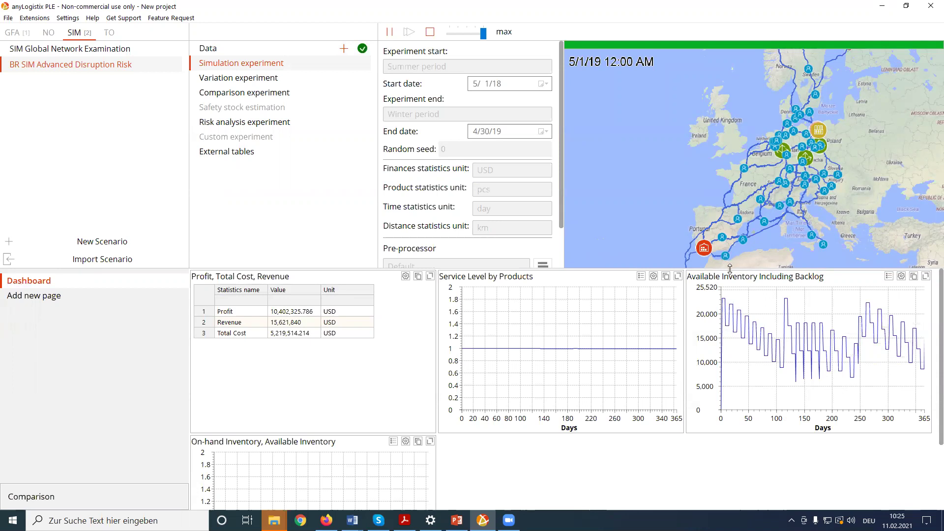
Drag the splitter down so the map and experiment settings get more height
left_click_drag(731, 270, 732, 305)
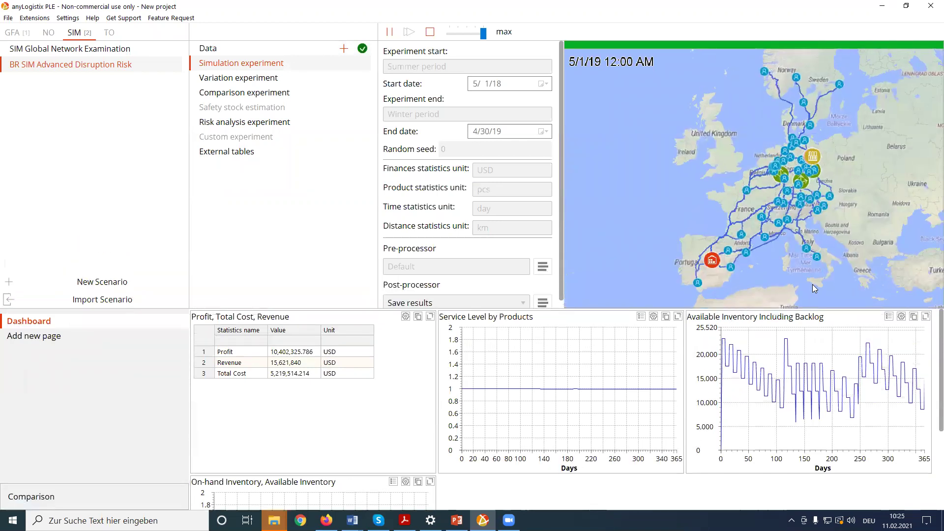